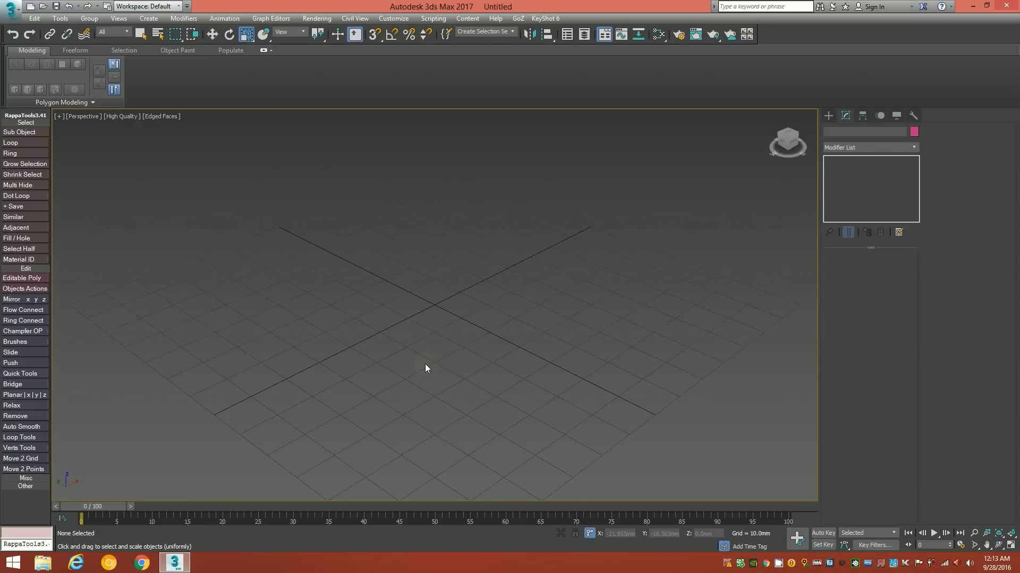
Step: Draw a Hedra polyhedron from Extended Primitives out from the grid centre
left_click(829, 116)
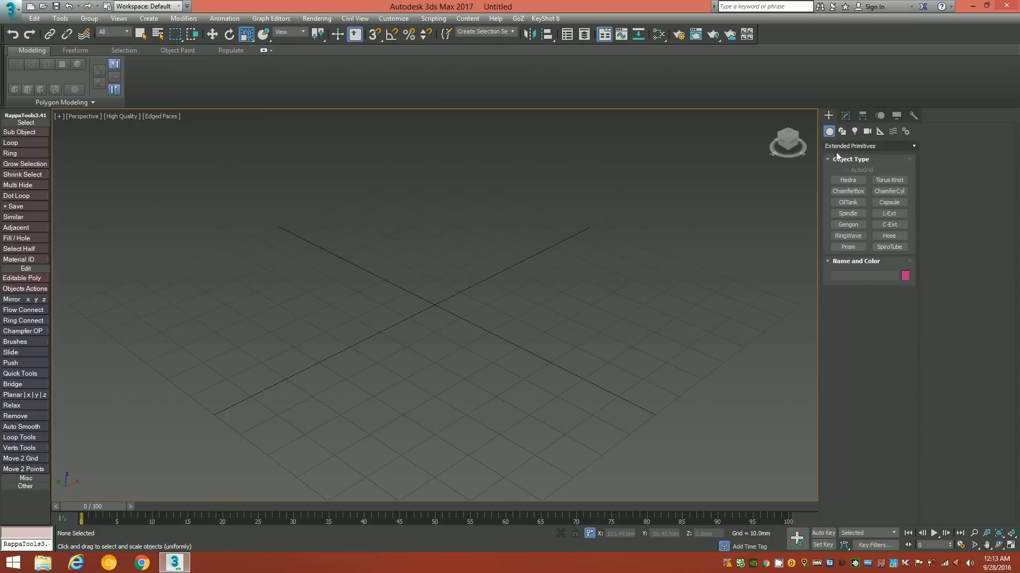
left_click(877, 147)
left_click(864, 169)
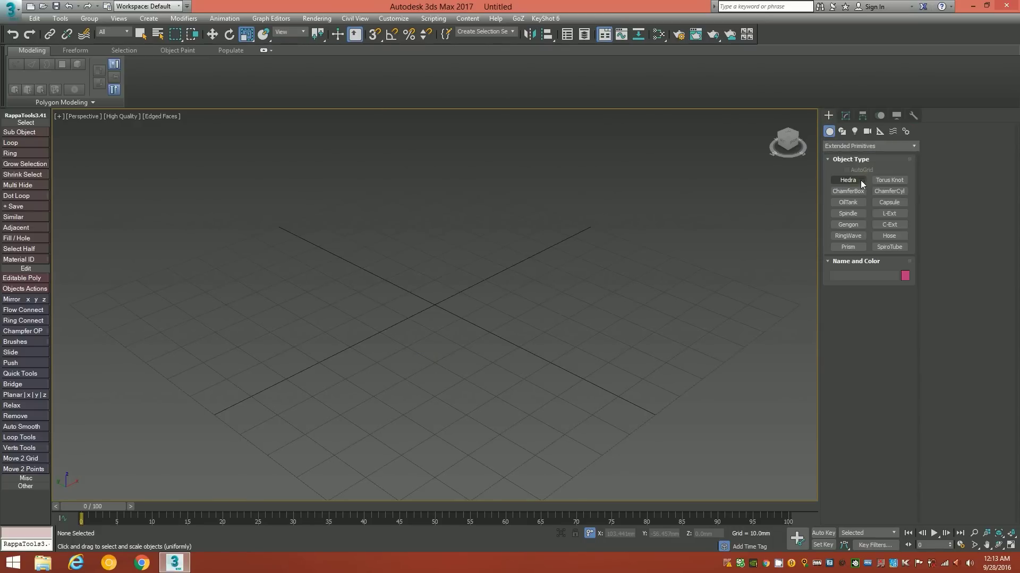
left_click(859, 180)
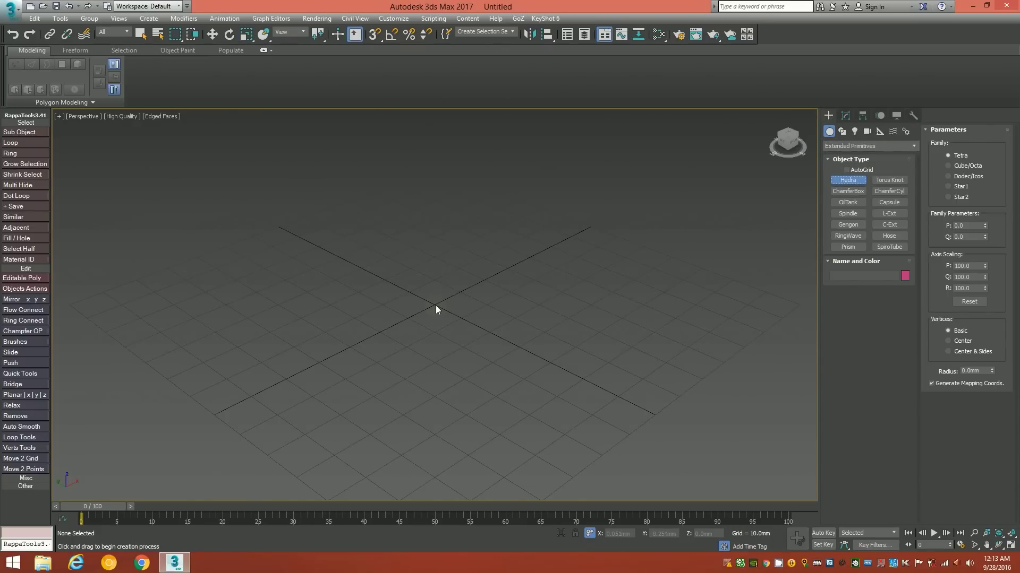
left_click_drag(435, 304, 459, 345)
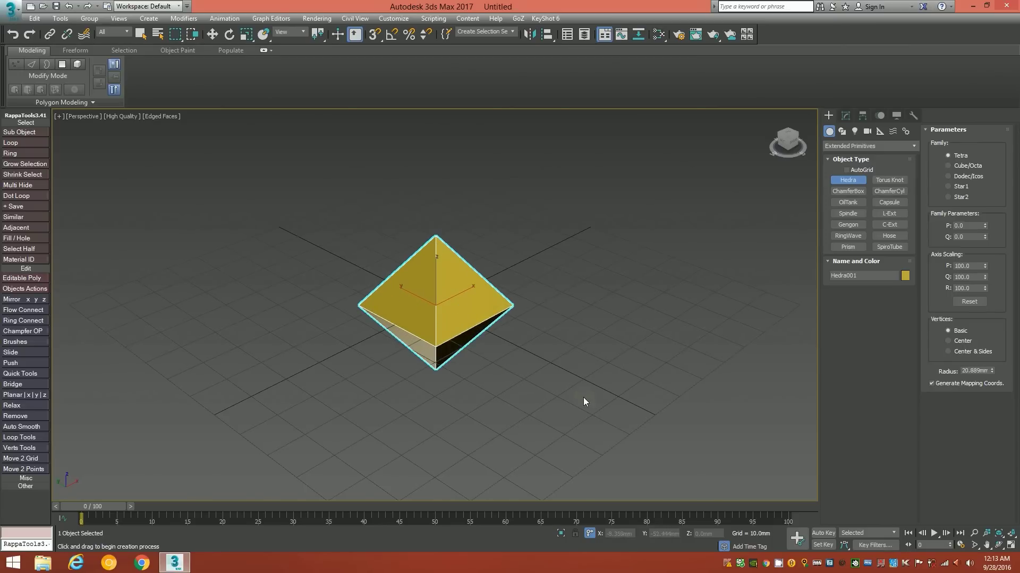
Step: Set the Hedra to the Dodec/Icos family with Q 1.0 and a 30 mm radius
left_click(964, 176)
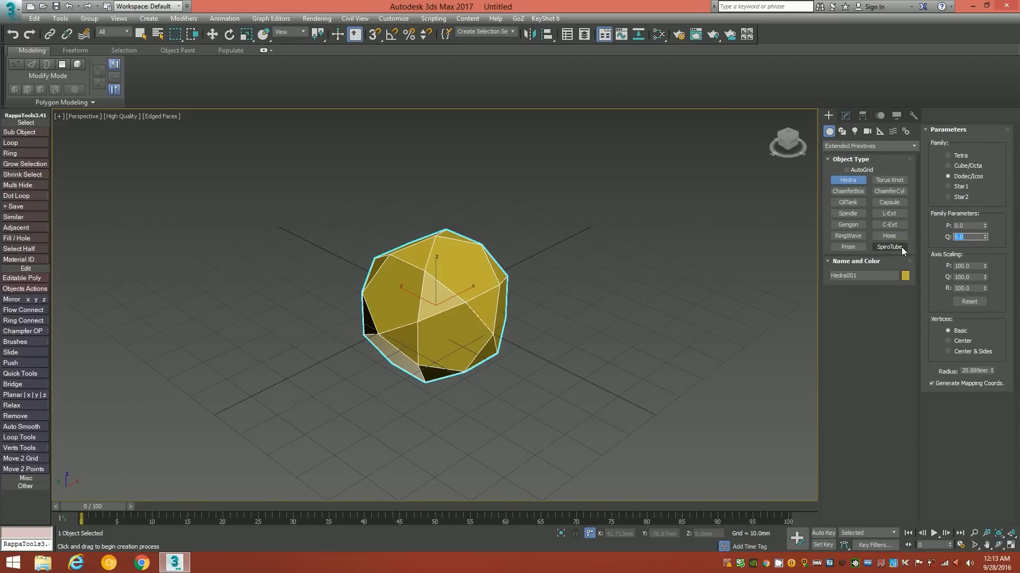
type("1")
key("Return")
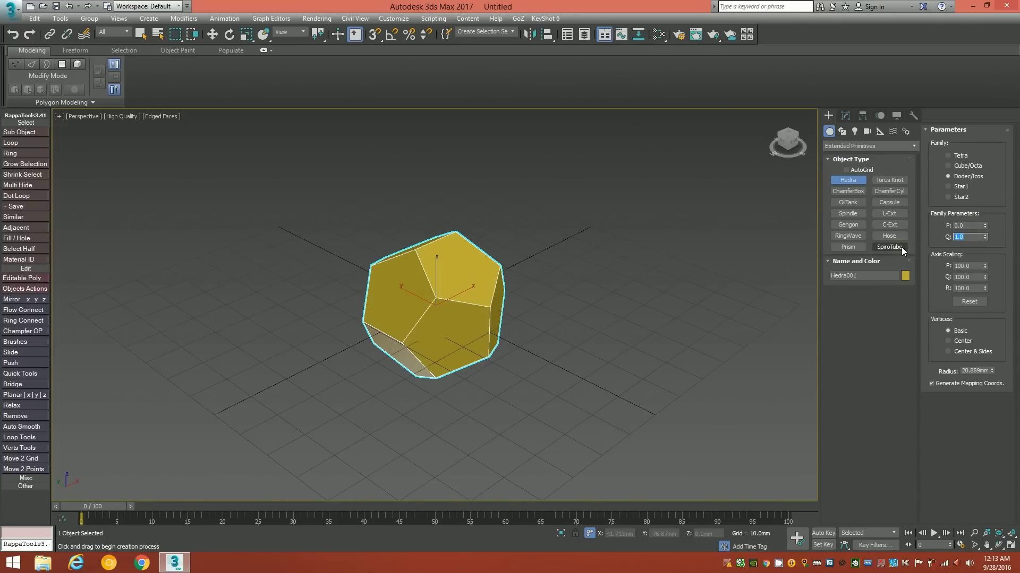
left_click(971, 371)
key("Return")
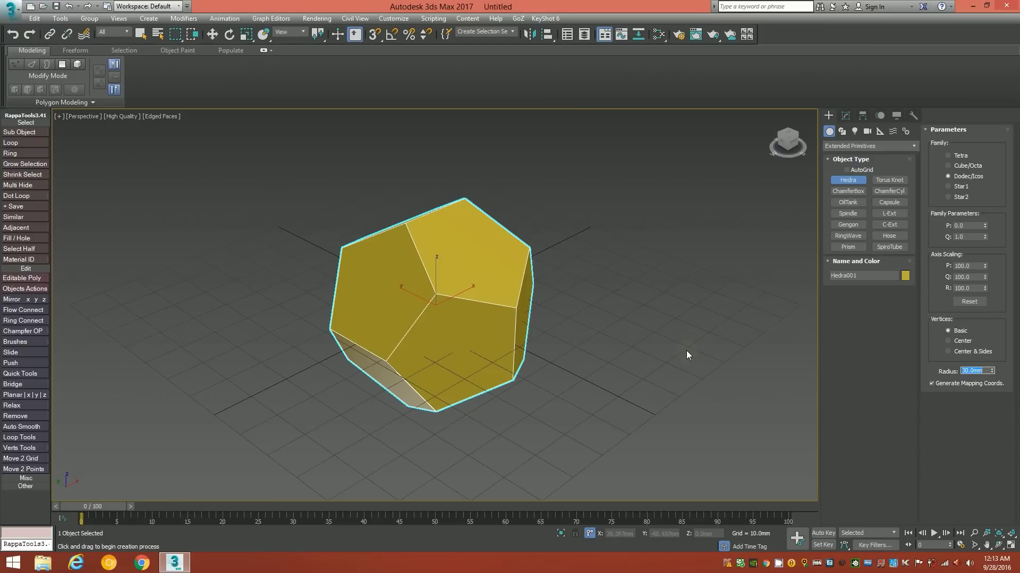
left_click(845, 115)
key("r")
mouse_move(531, 328)
middle_mouse_down("alt")
mouse_move(498, 322)
mouse_move(492, 331)
mouse_move(463, 296)
middle_mouse_up("alt")
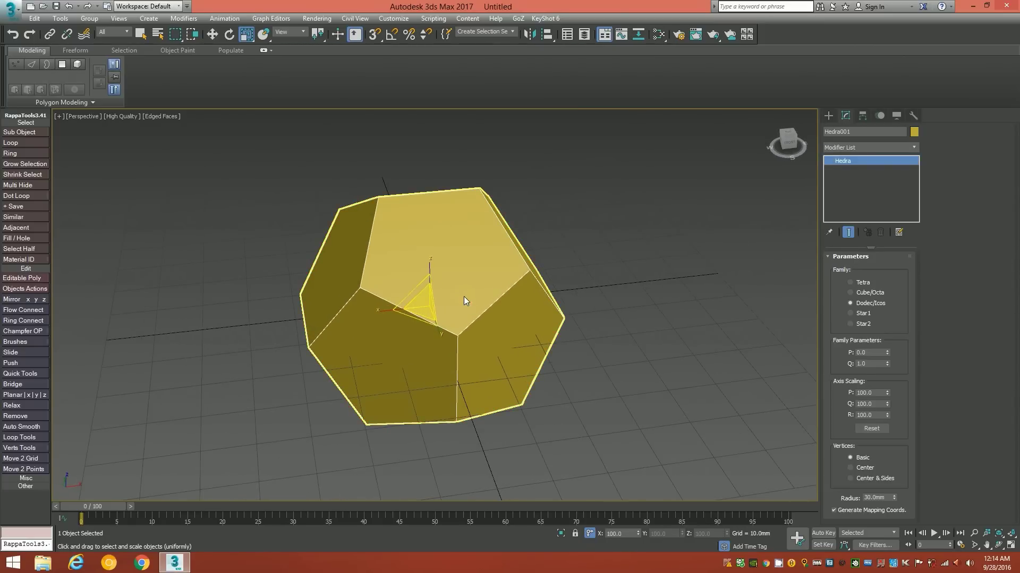
Step: Convert Hedra001 to an Editable Poly with edged faces shown
right_click(865, 160)
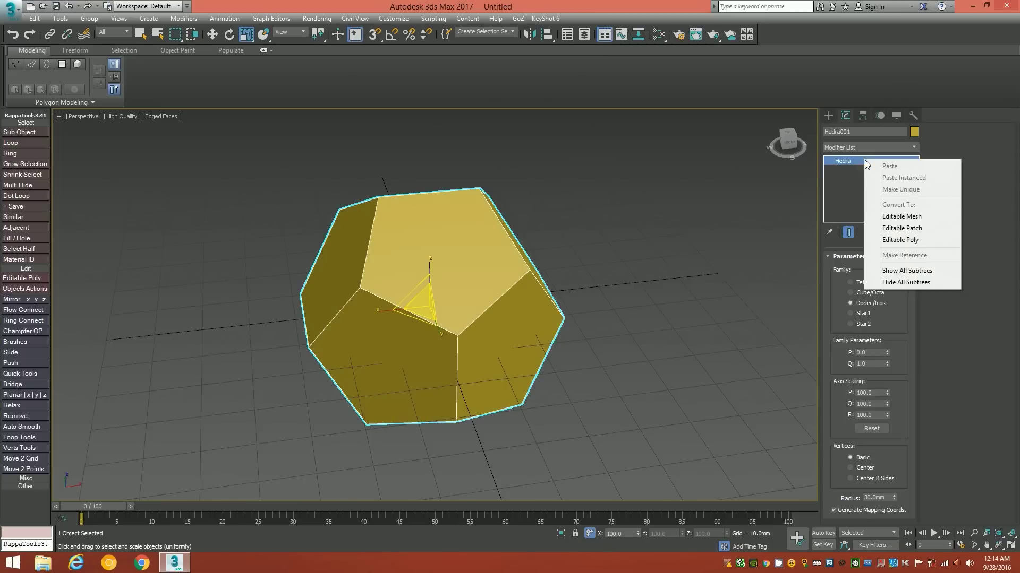
left_click(909, 241)
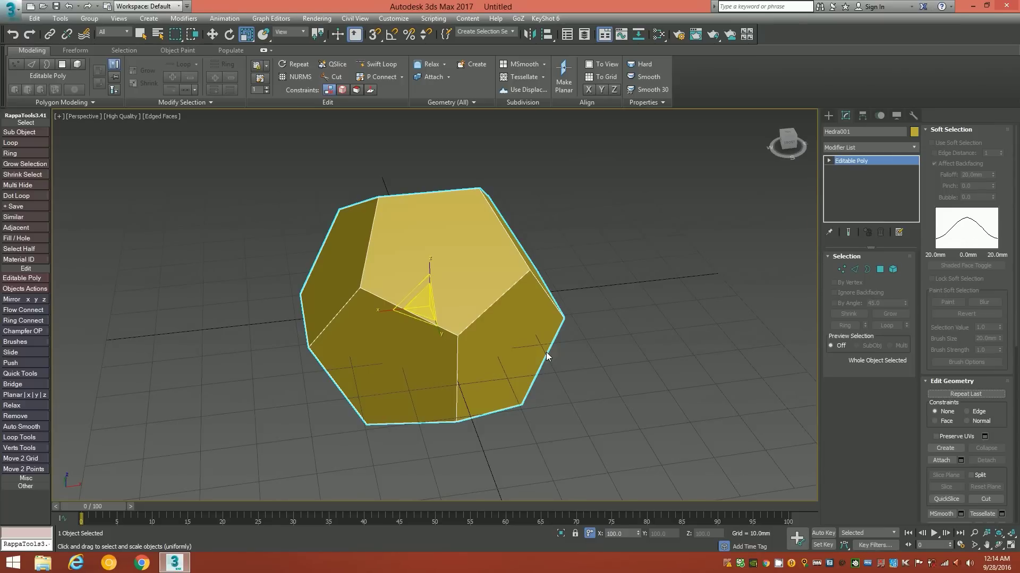
key("F4")
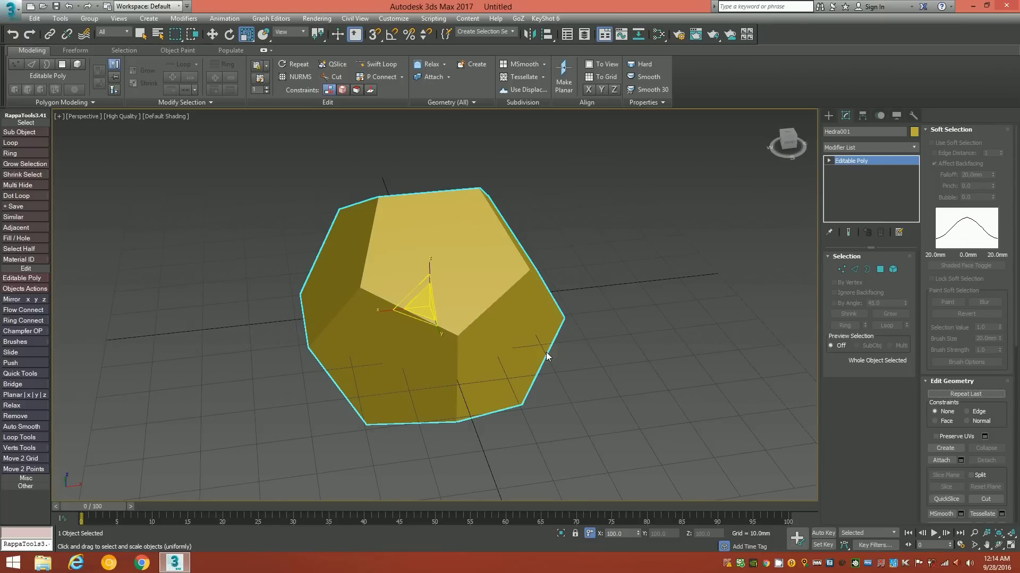
key("F4")
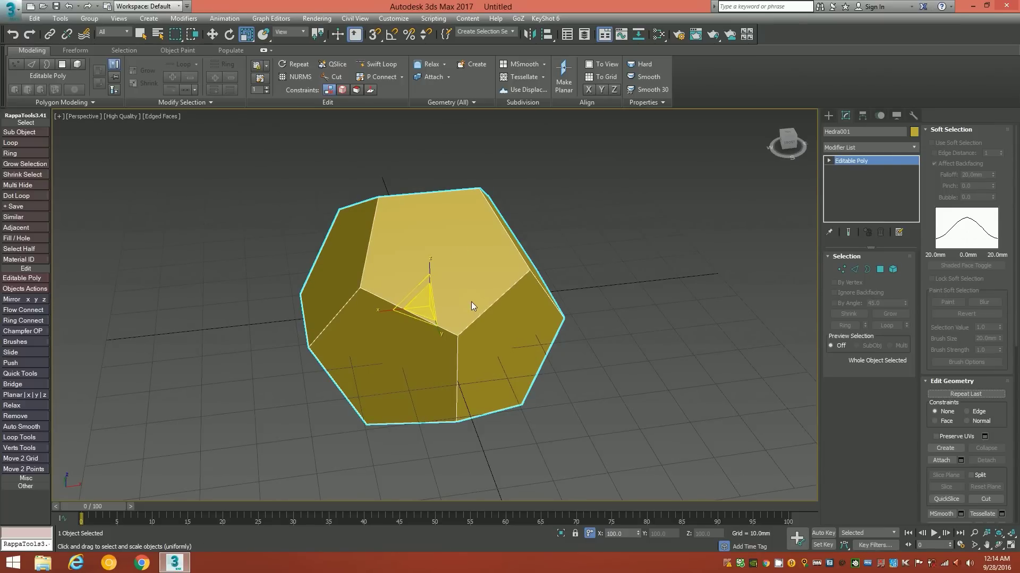
Step: Select all the dodecahedron's edges to inspect them, then return to object level
middle_click_drag(470, 302, 530, 314, "alt")
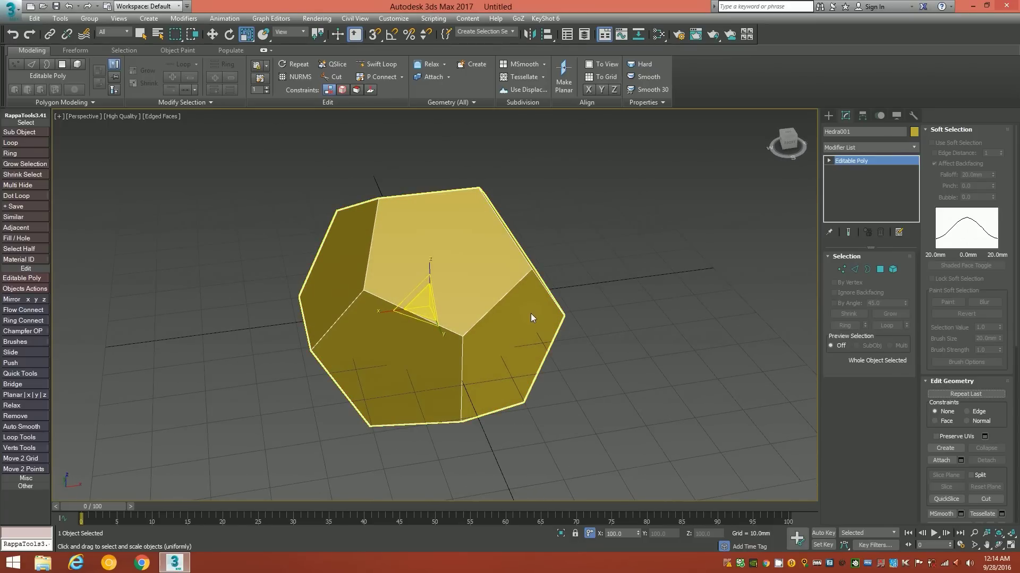
key("2")
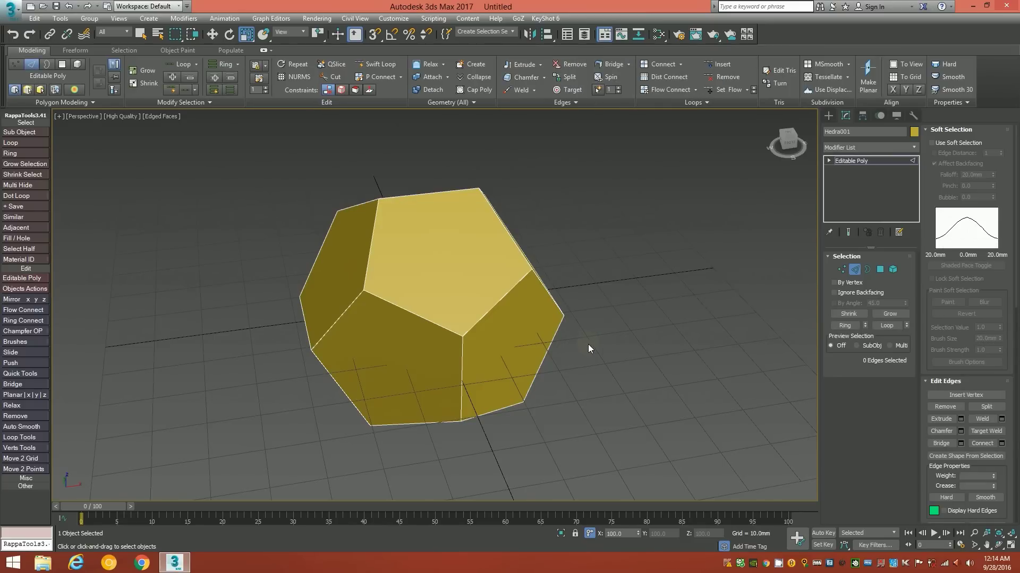
key("ctrl+a")
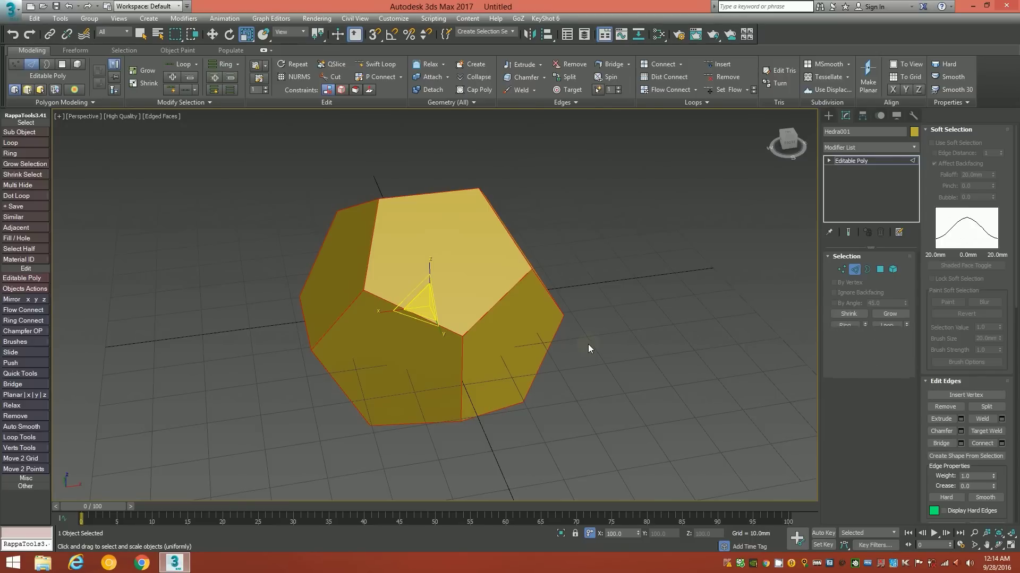
key("2")
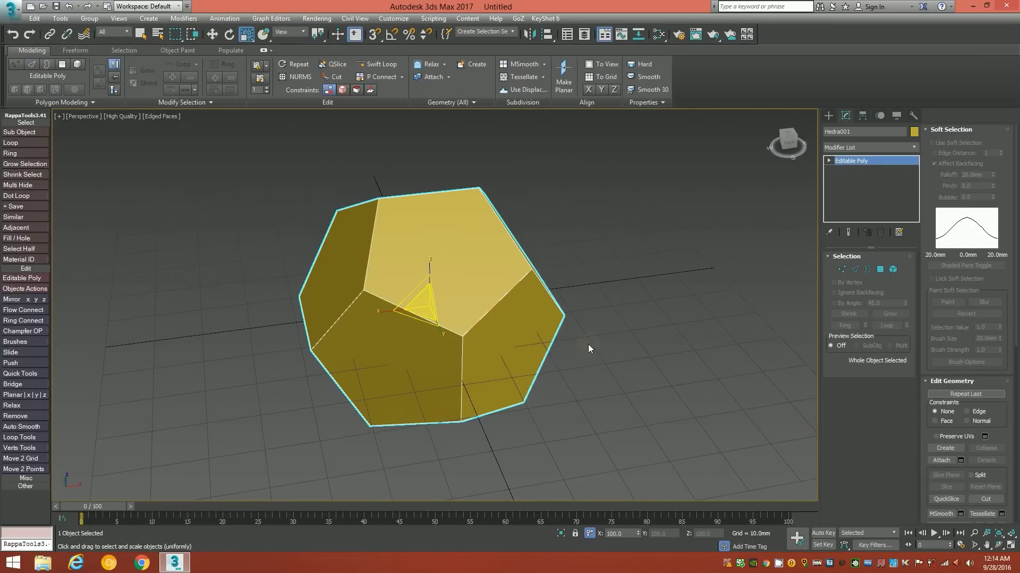
Step: Tessellate the dodecahedron by Face so each pentagon splits into triangles
left_click(521, 77, "shift")
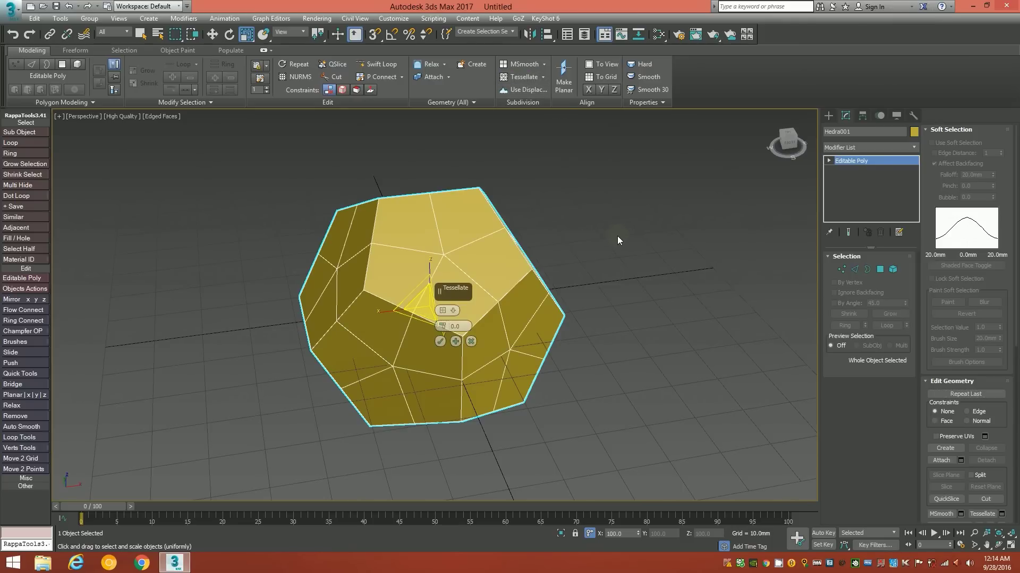
left_click(454, 311)
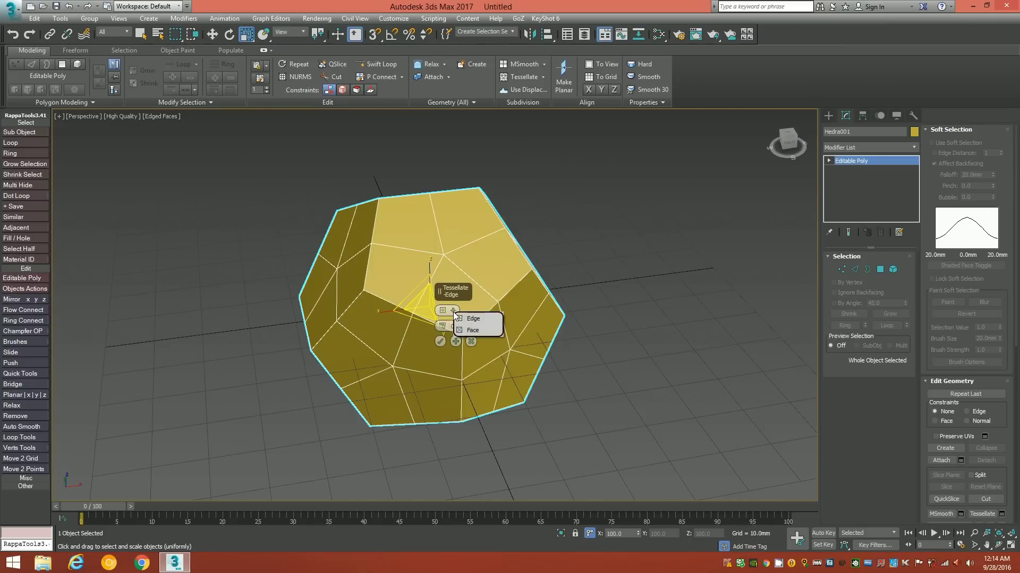
left_click(472, 331)
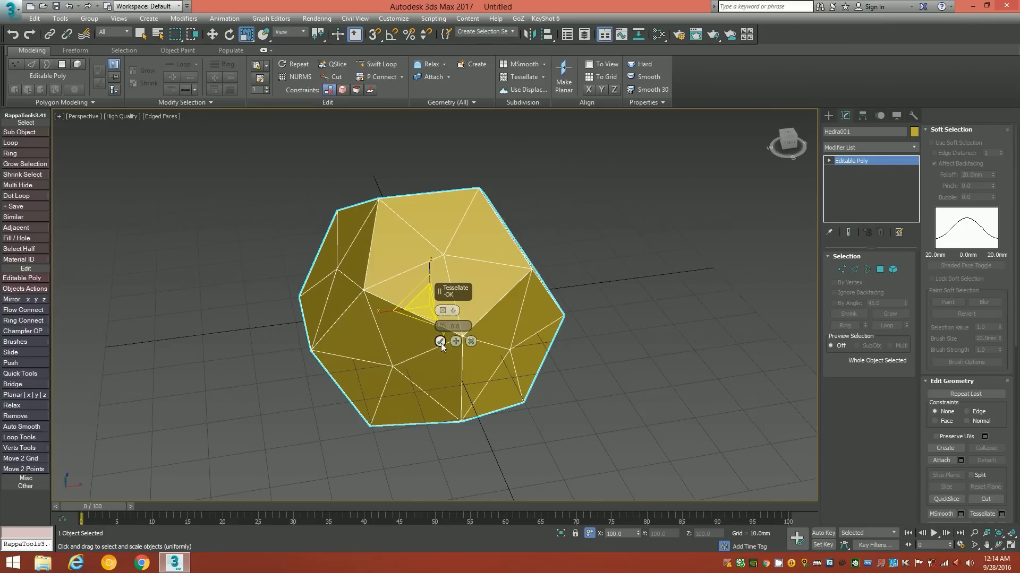
left_click(440, 342)
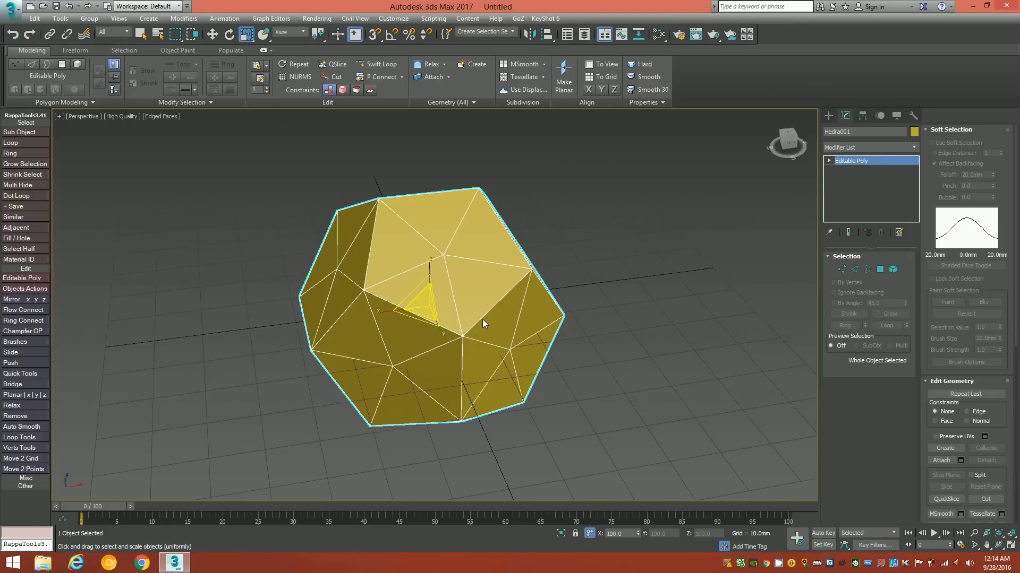
Step: Select all 60 edges of the tessellated mesh
key("2")
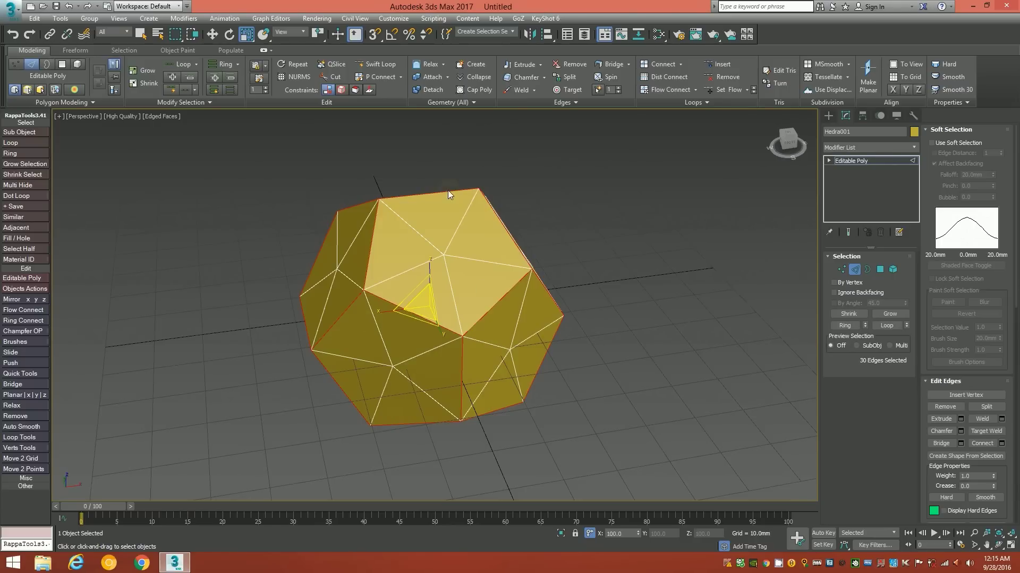
left_click(520, 362)
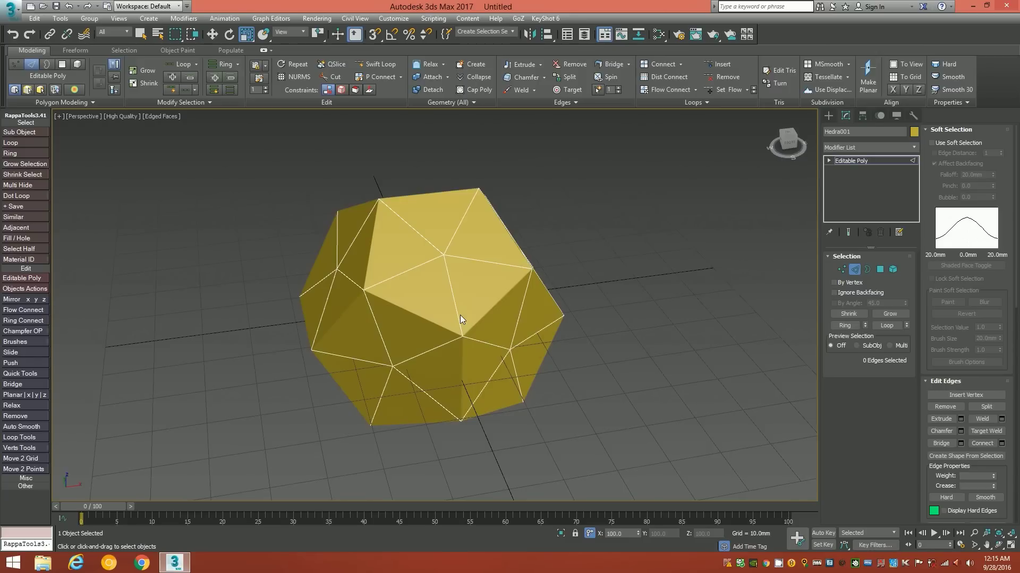
key("ctrl+a")
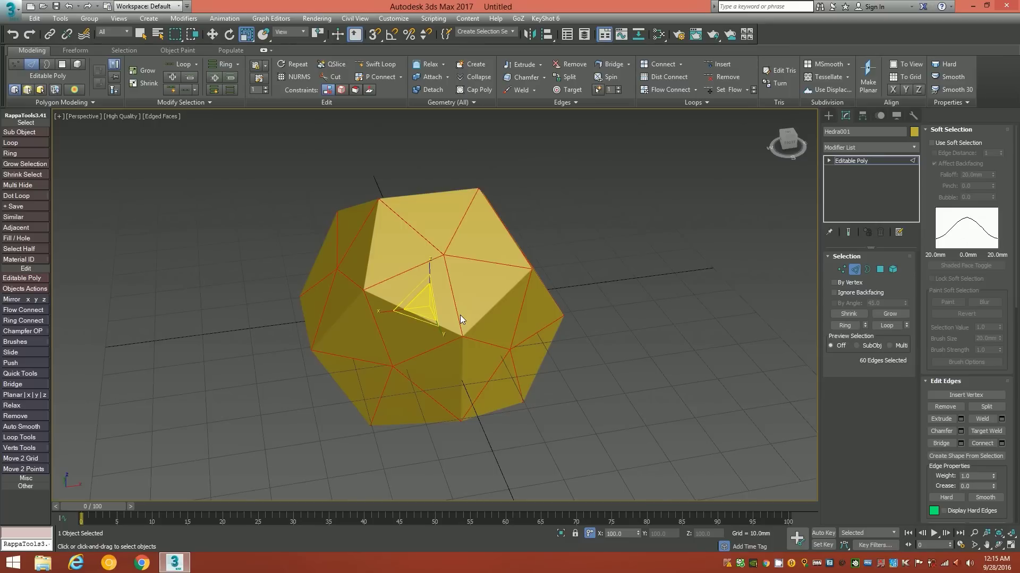
Step: Chamfer all 60 selected edges by 2.5 mm
left_click(519, 78)
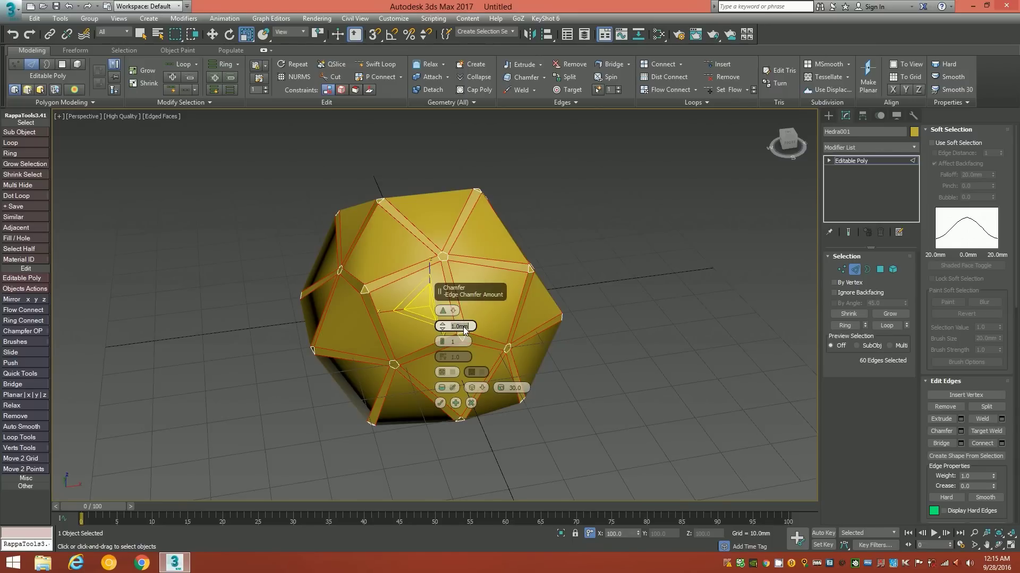
key("Return")
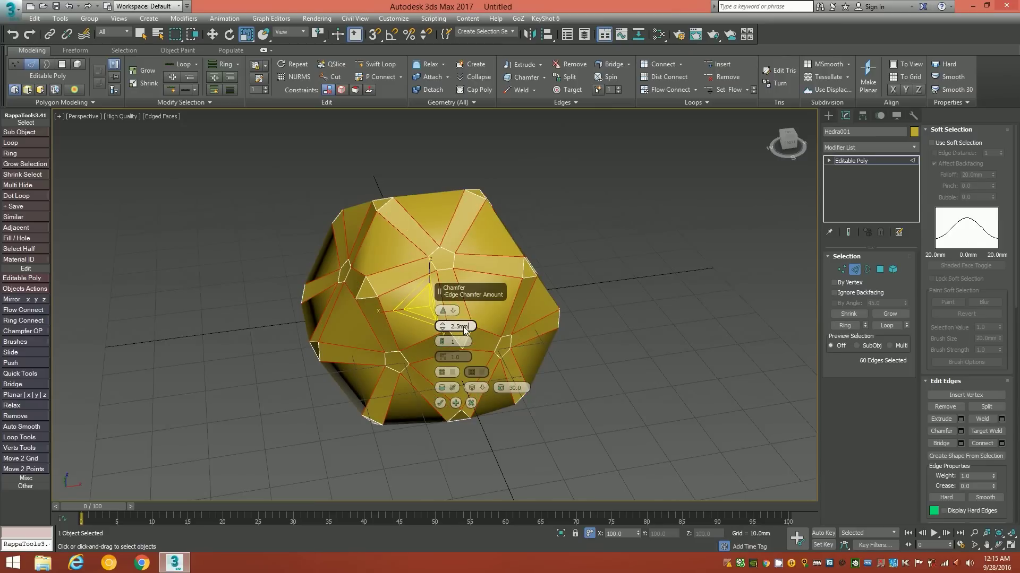
left_click(439, 403)
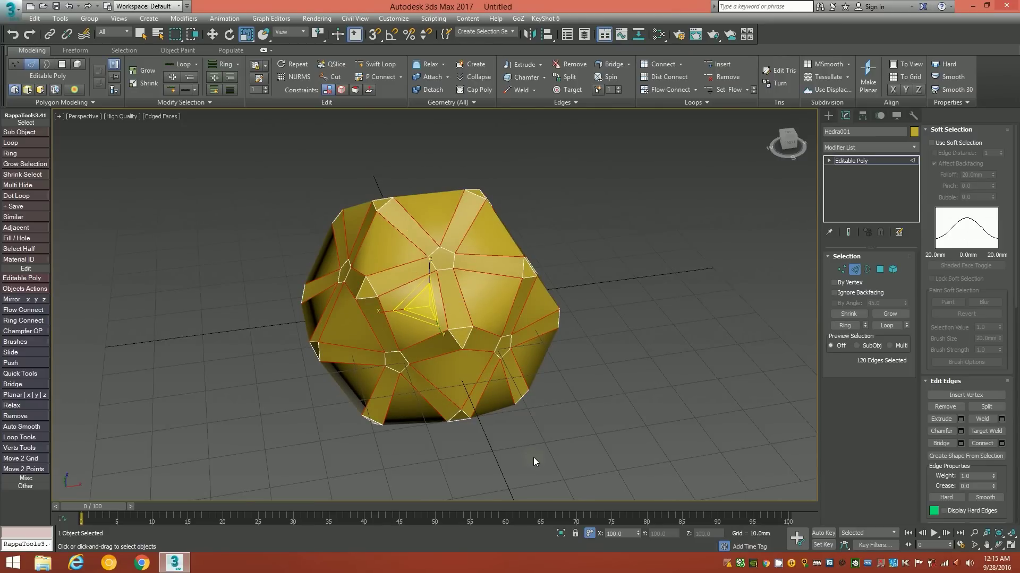
key("4")
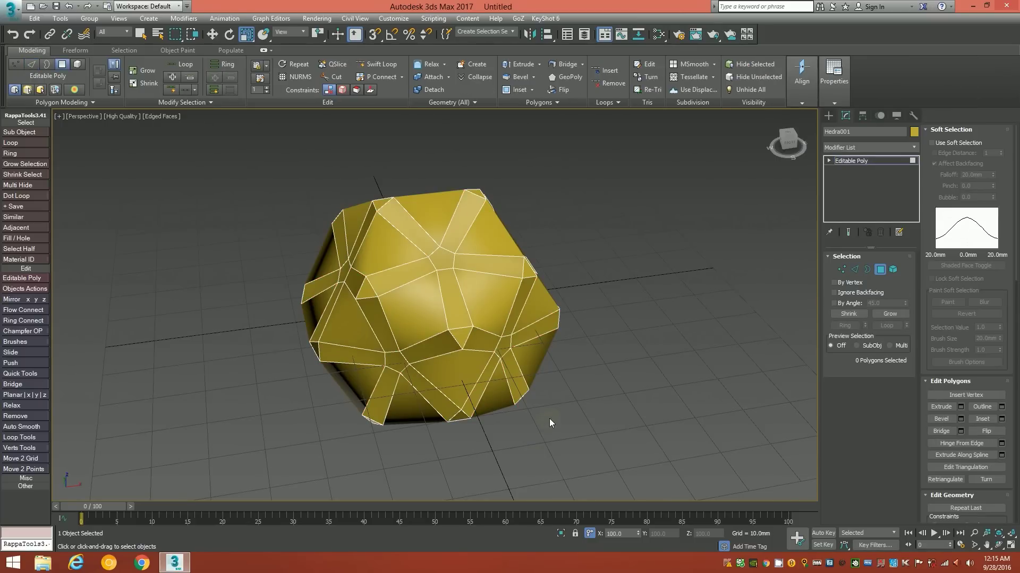
Step: Select one face plus all similar faces and delete them, leaving open chamfer strips
left_click(413, 308)
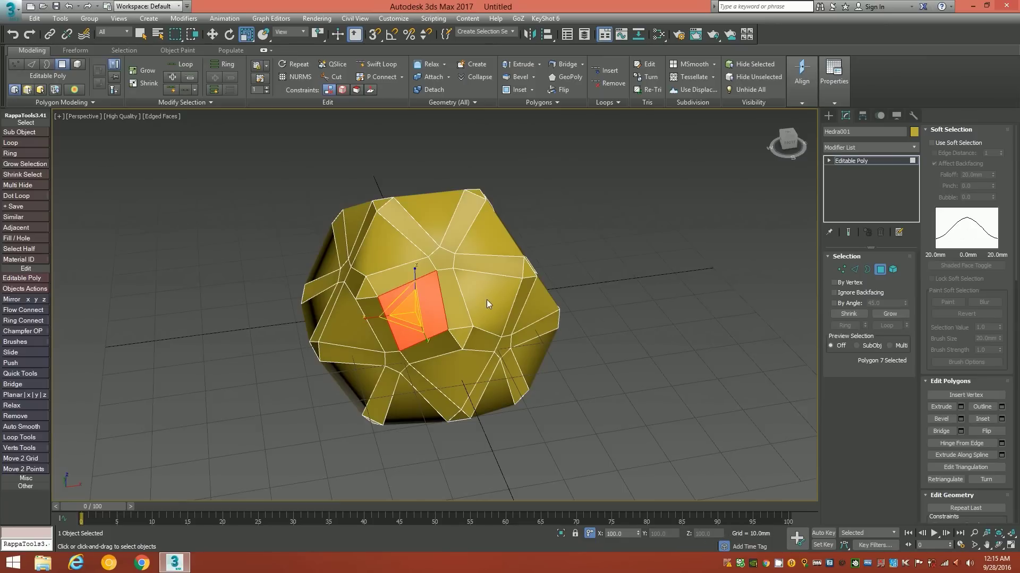
mouse_move(467, 310)
middle_mouse_down("alt")
mouse_move(482, 304)
mouse_move(451, 297)
middle_mouse_up("alt")
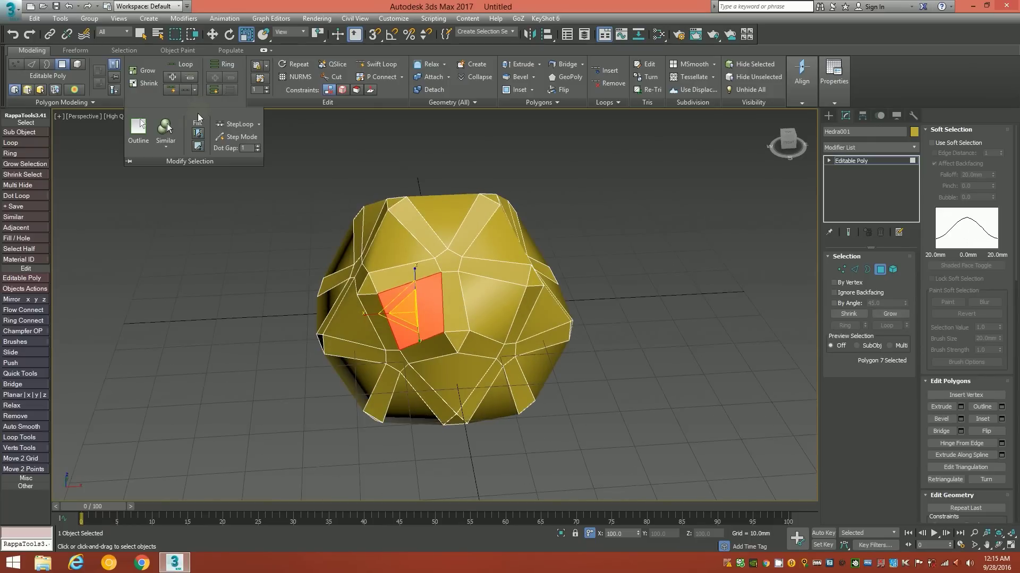
left_click(165, 127)
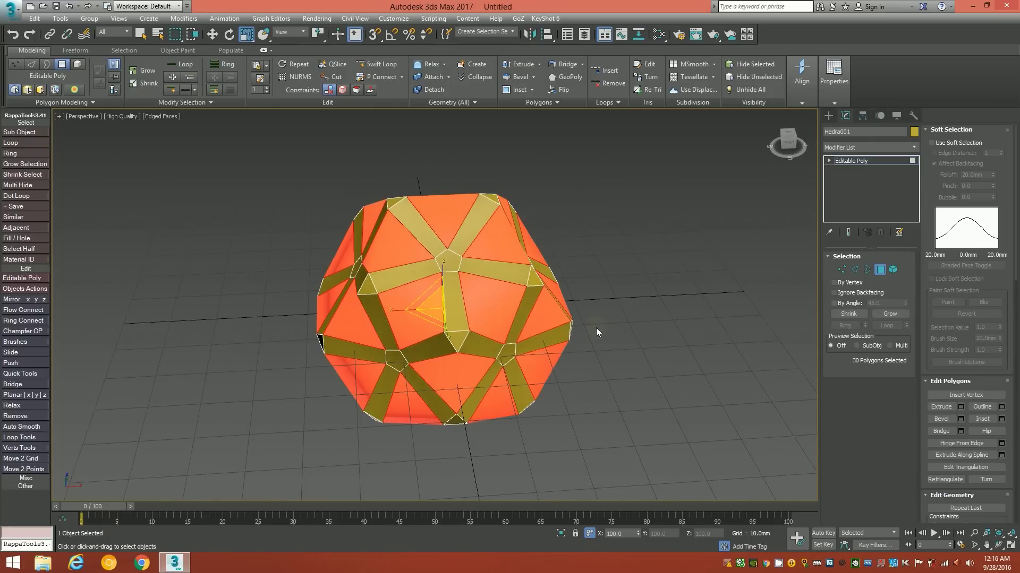
key("Delete")
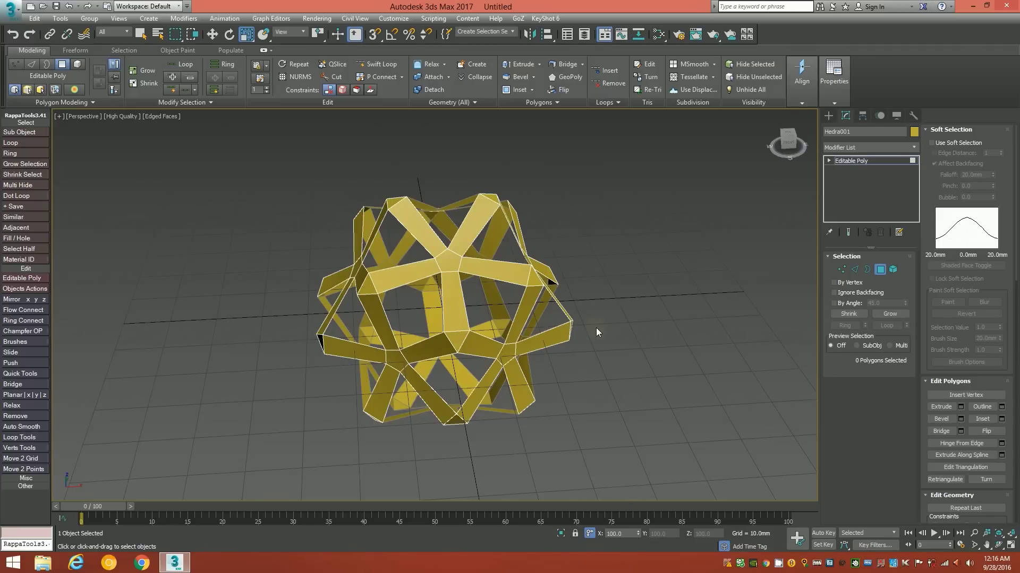
middle_click_drag(477, 330, 457, 322, "alt")
scroll(459, 319, "up", 3)
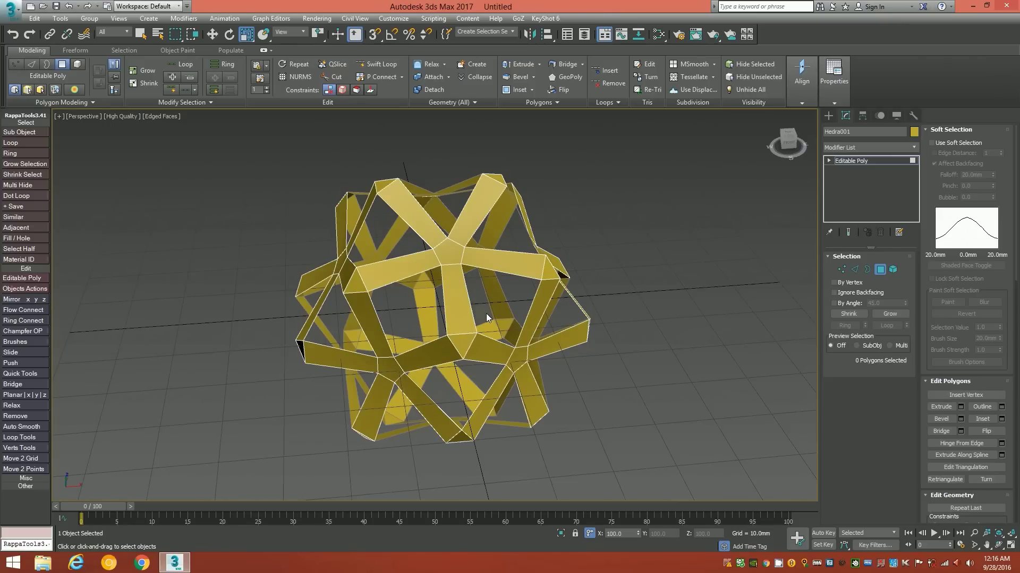
key("2")
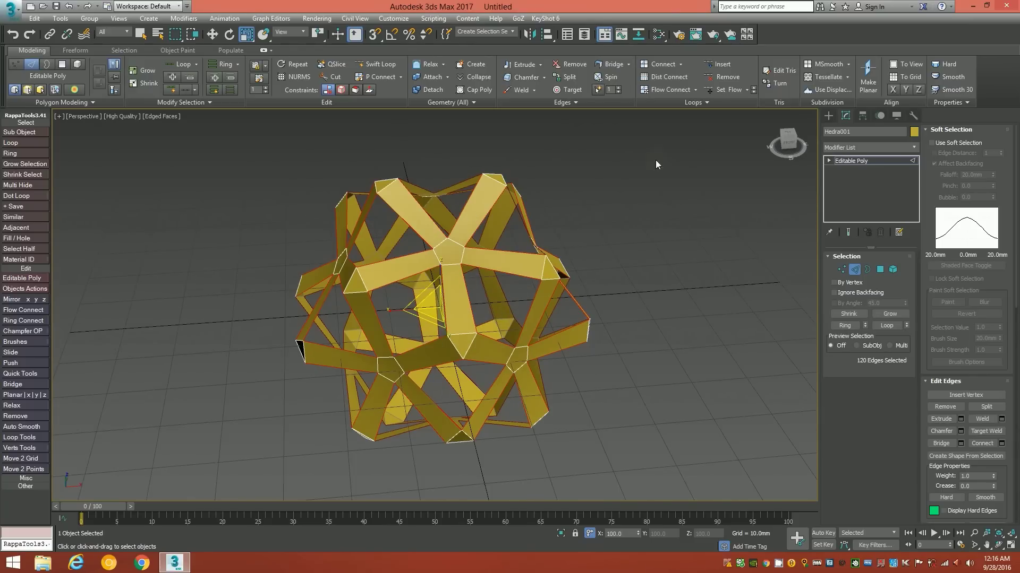
Step: Connect the strip edges with 5 segments each, adding 300 cross edges
left_click(661, 65)
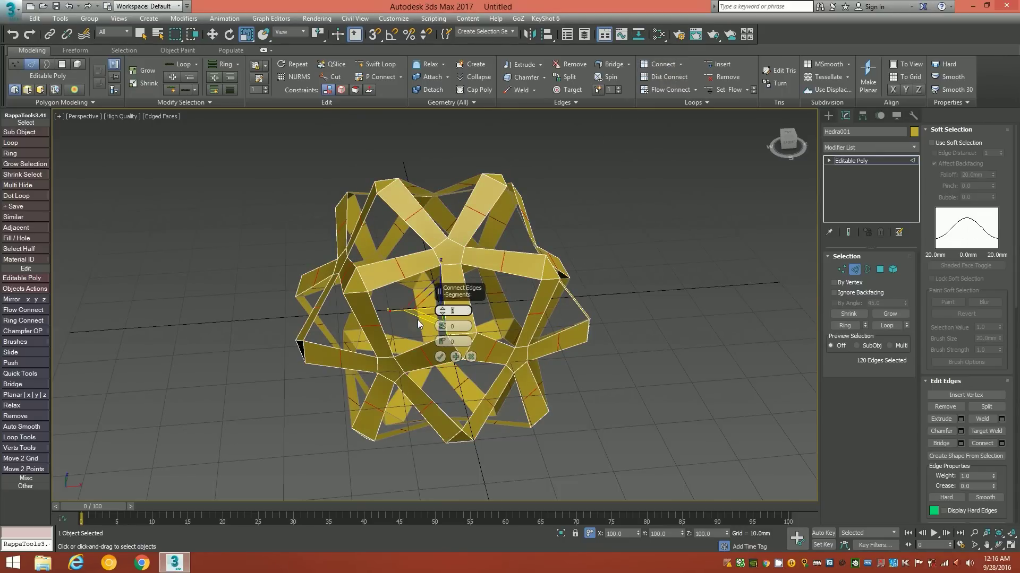
type("5")
key("Return")
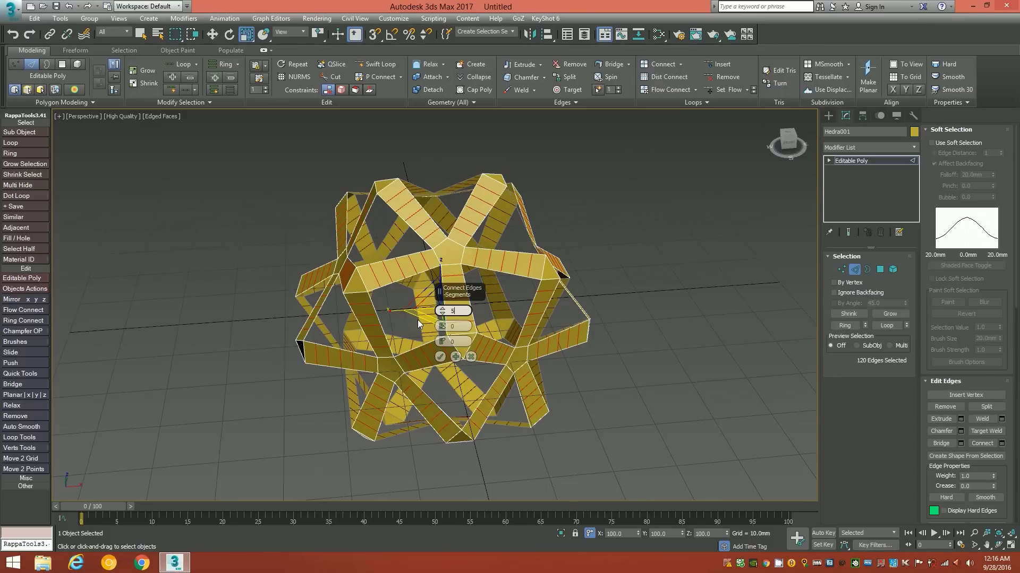
left_click(438, 357)
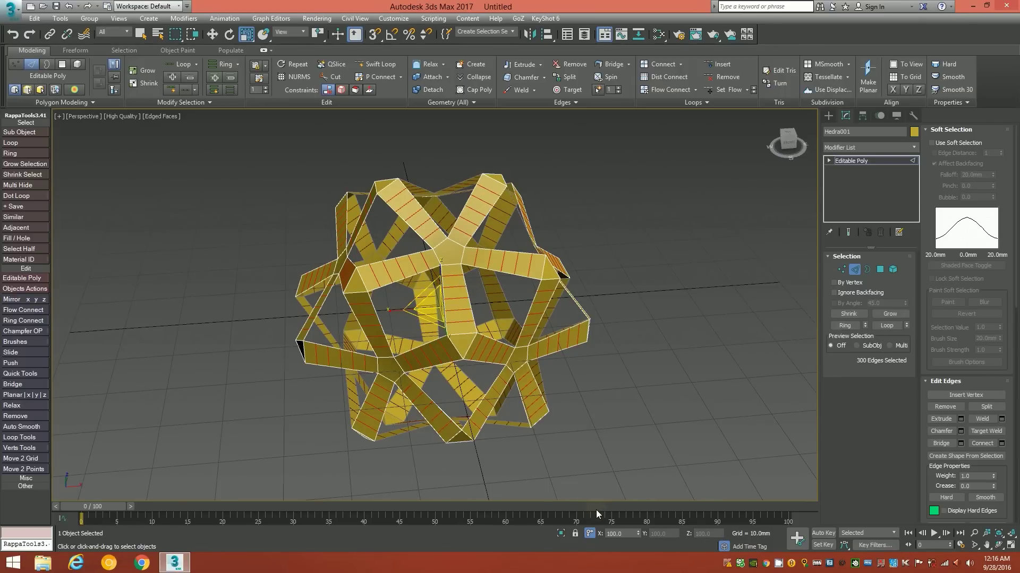
key("4")
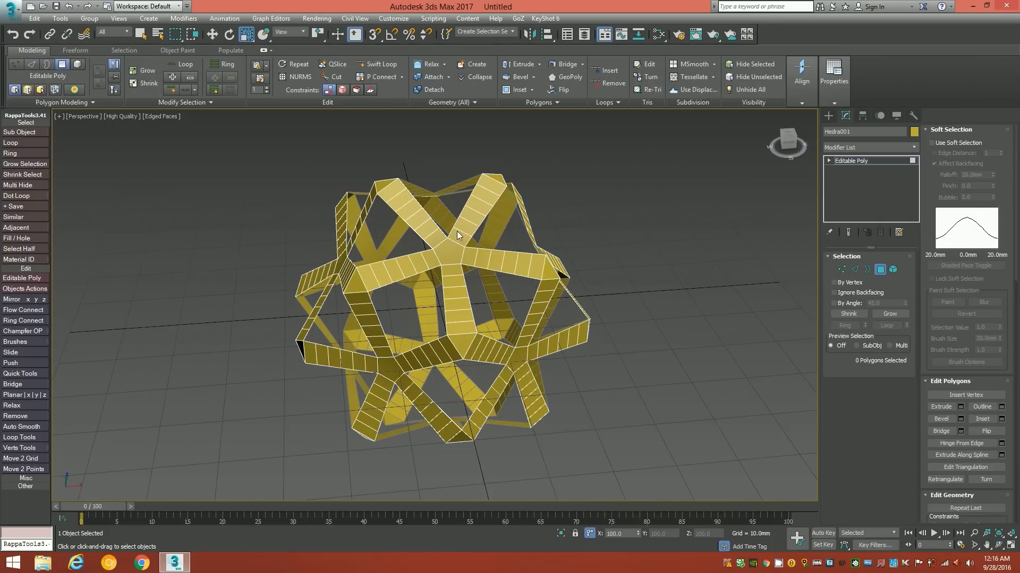
Step: Pick one pentagon hub and use Similar to select all 12 hubs
left_click(448, 255)
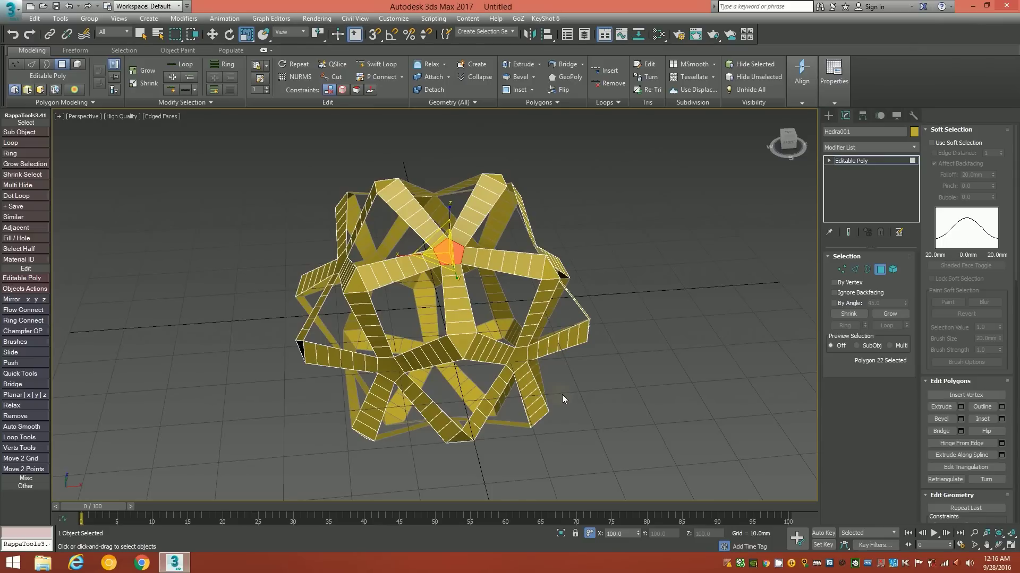
left_click(199, 103)
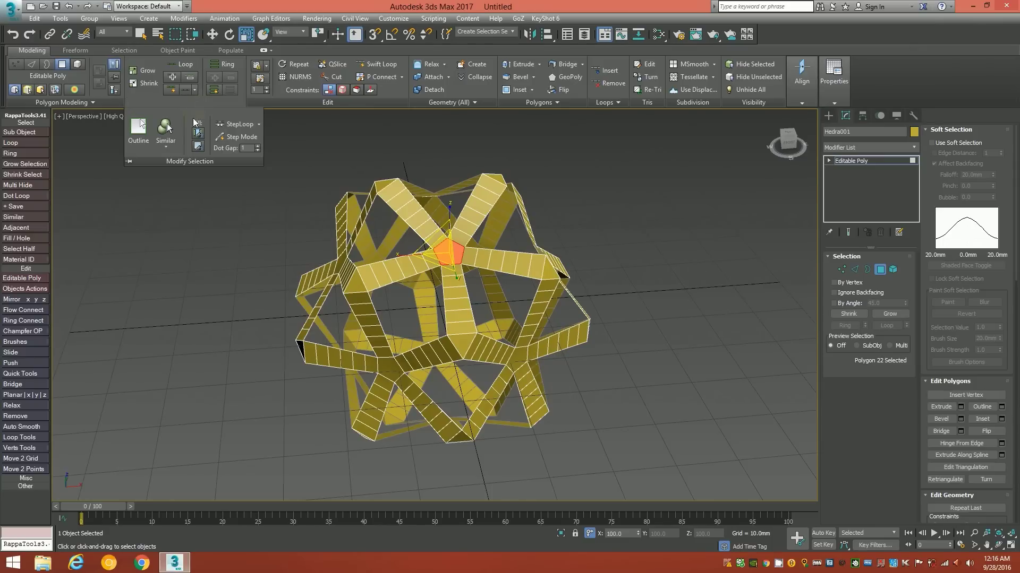
left_click(165, 128)
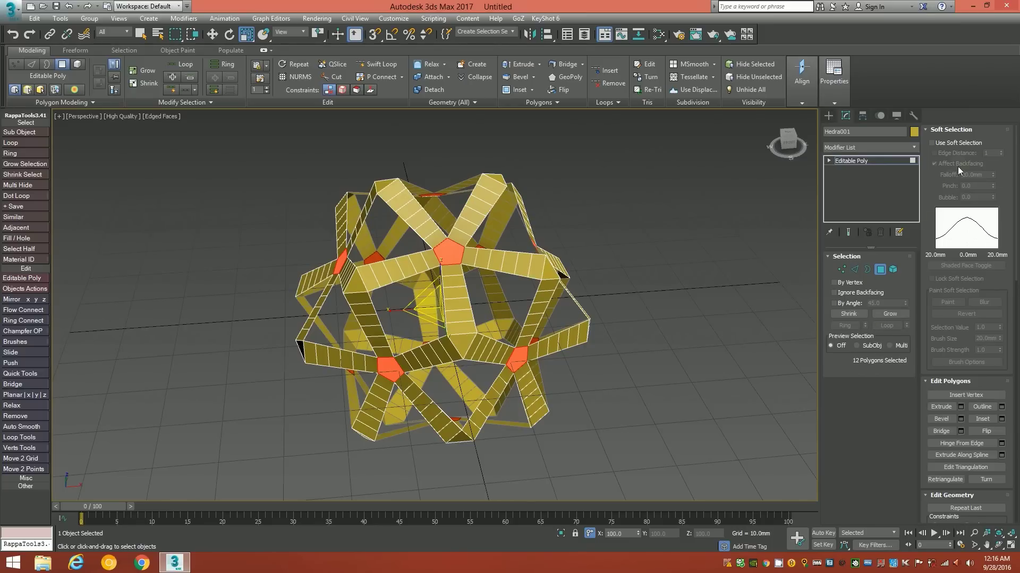
Step: Enable Use Soft Selection on the hubs with a 15.0 mm falloff
left_click(936, 130)
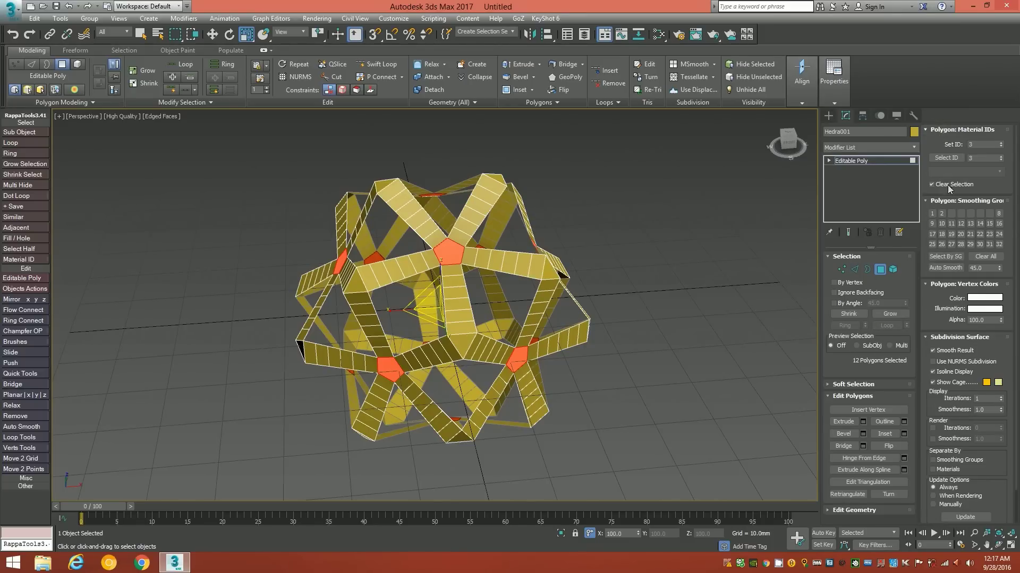
left_click(836, 384)
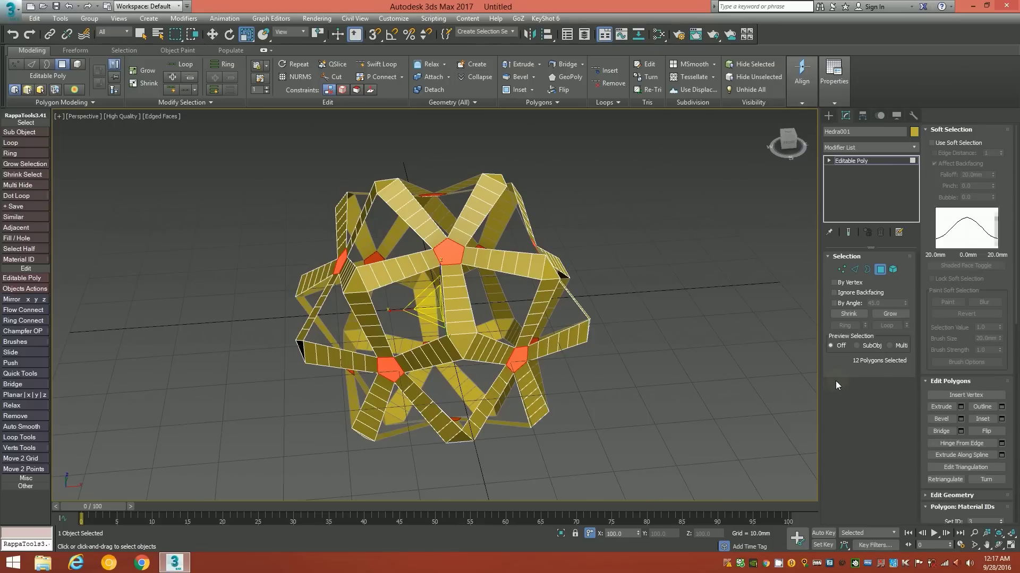
left_click(931, 143)
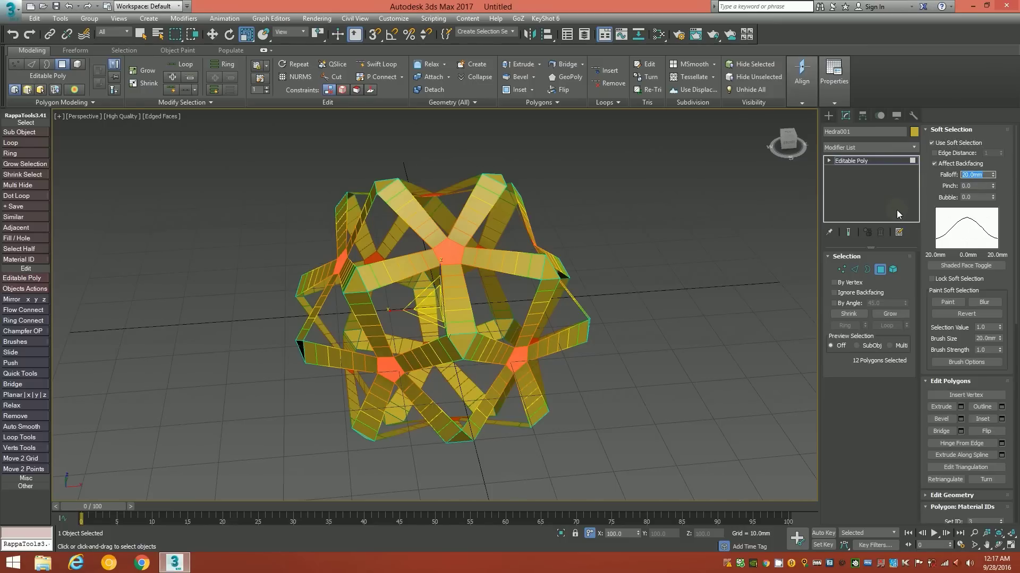
type("15.0")
key("Return")
left_click(896, 209)
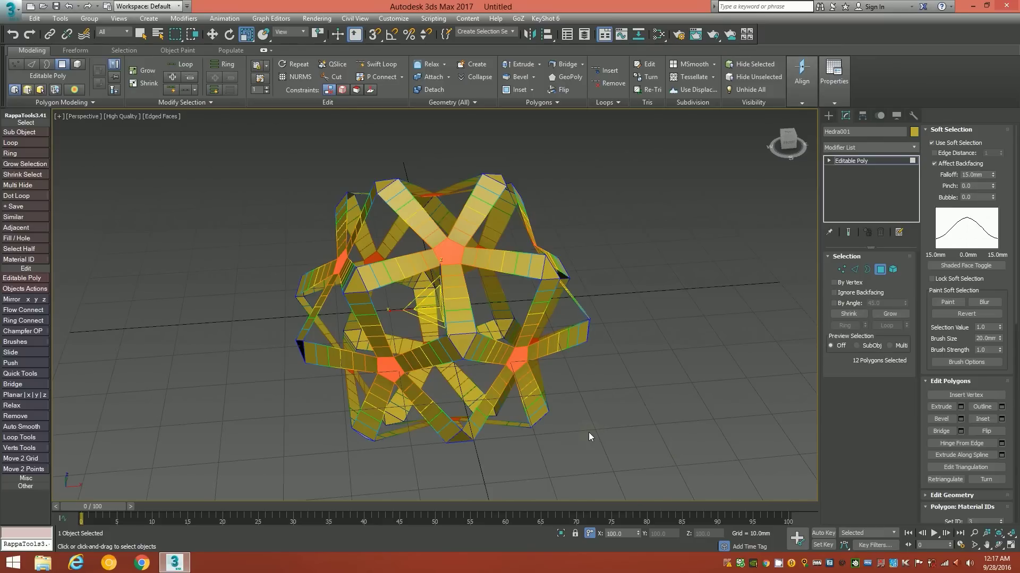
key("e")
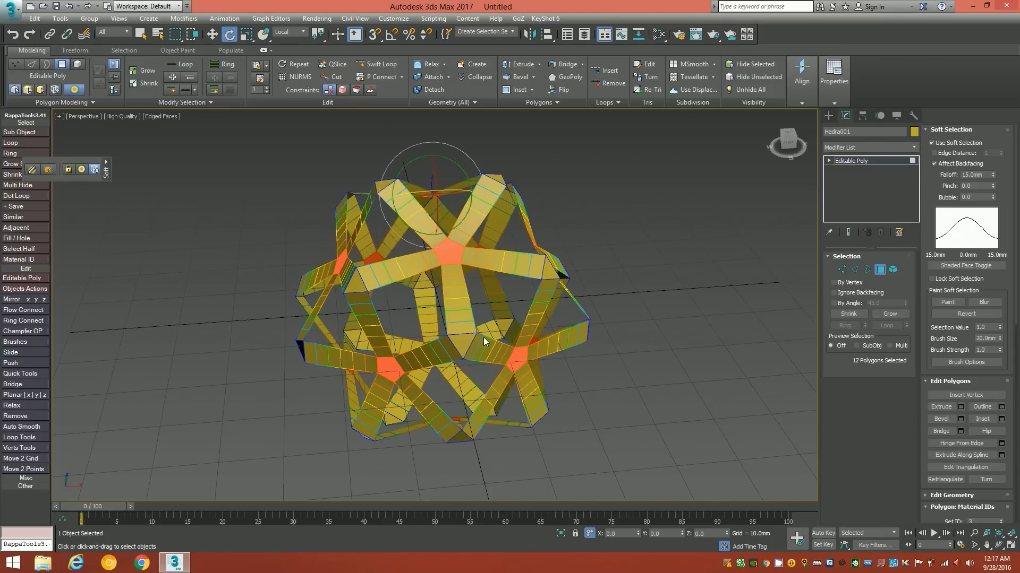
Step: Rotate the hubs 45 degrees about their local Z axis using offset entry
left_click(304, 32)
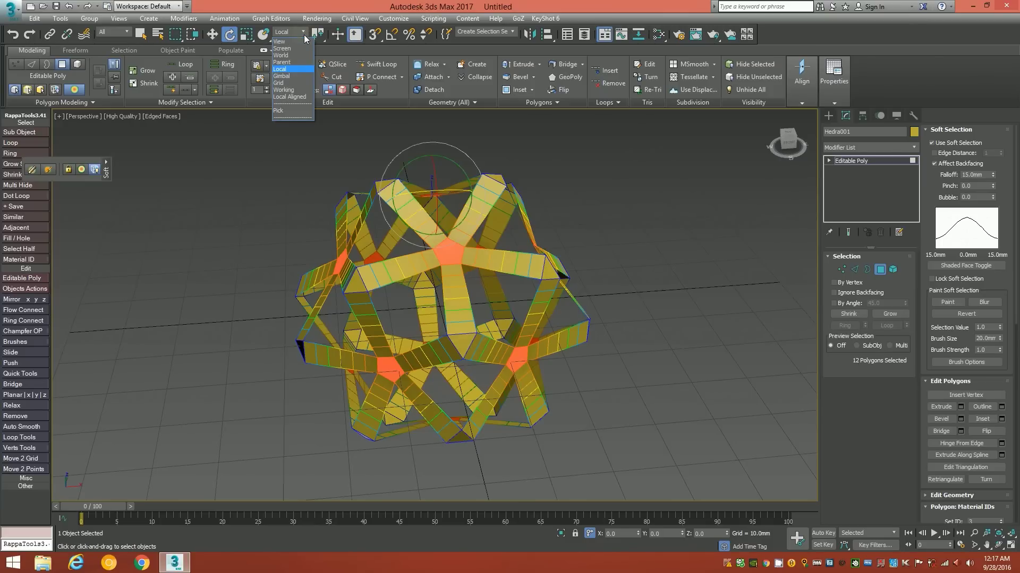
left_click(295, 68)
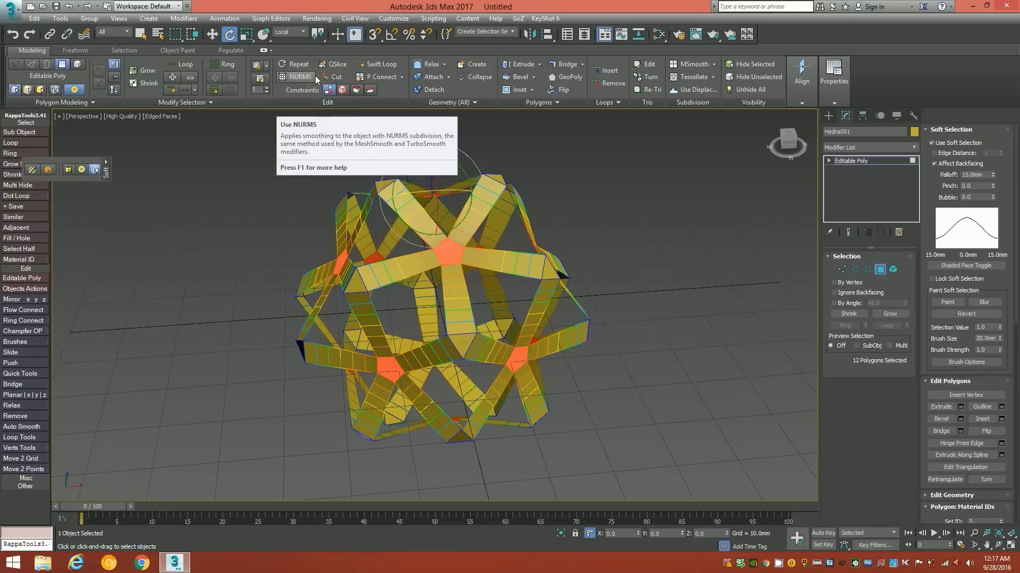
left_click(588, 533)
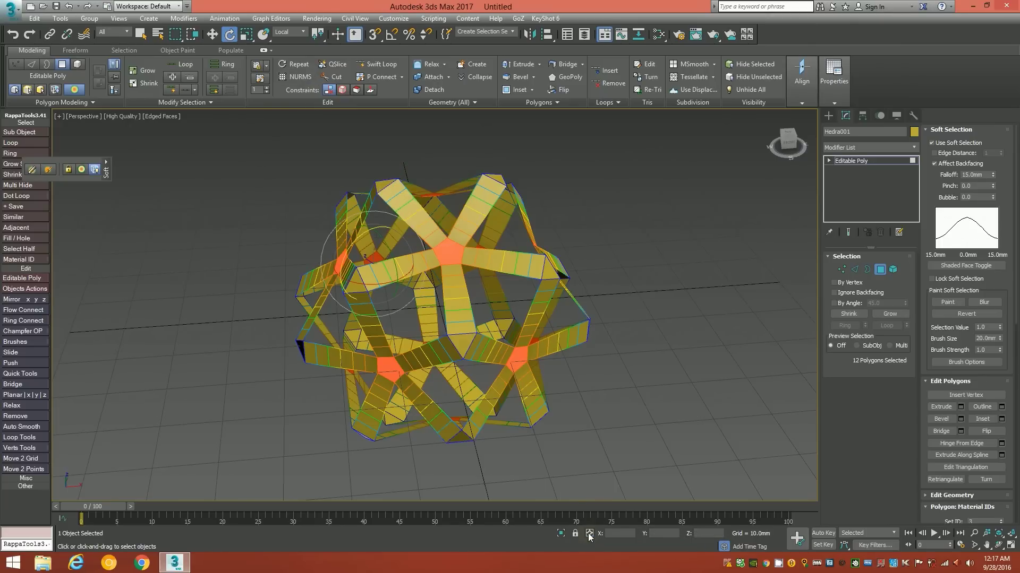
left_click(589, 533)
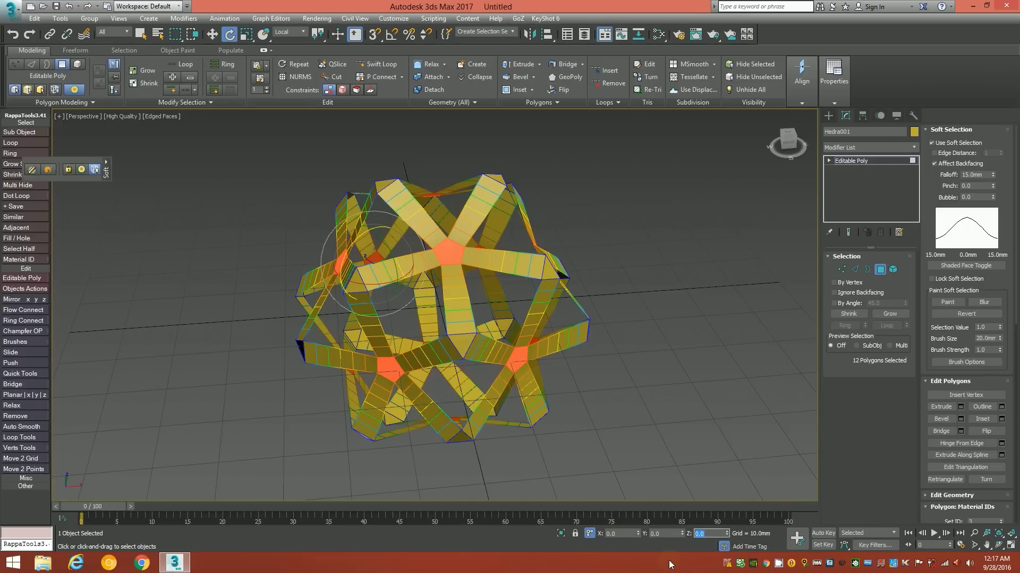
type("45")
key("Return")
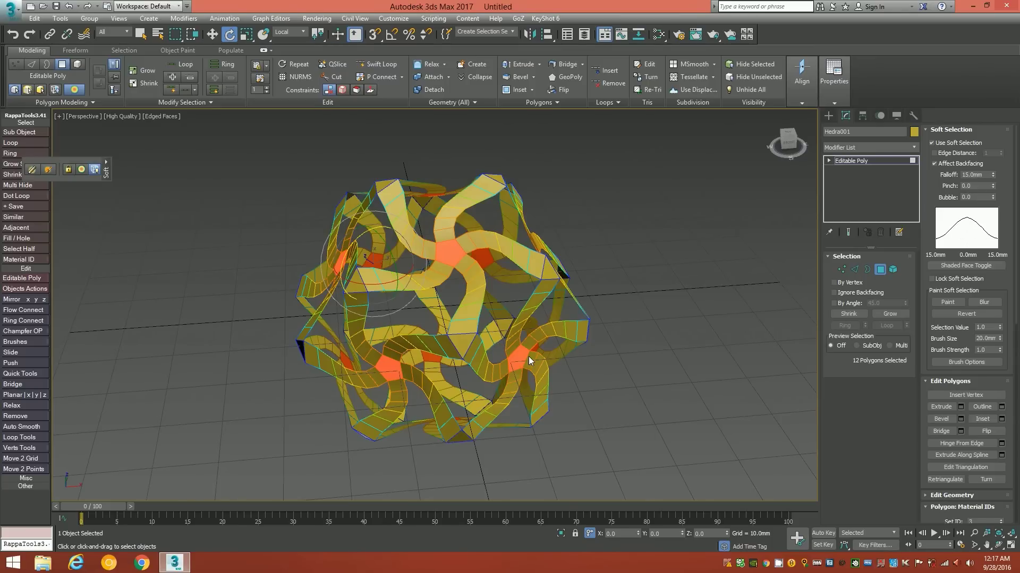
key("r")
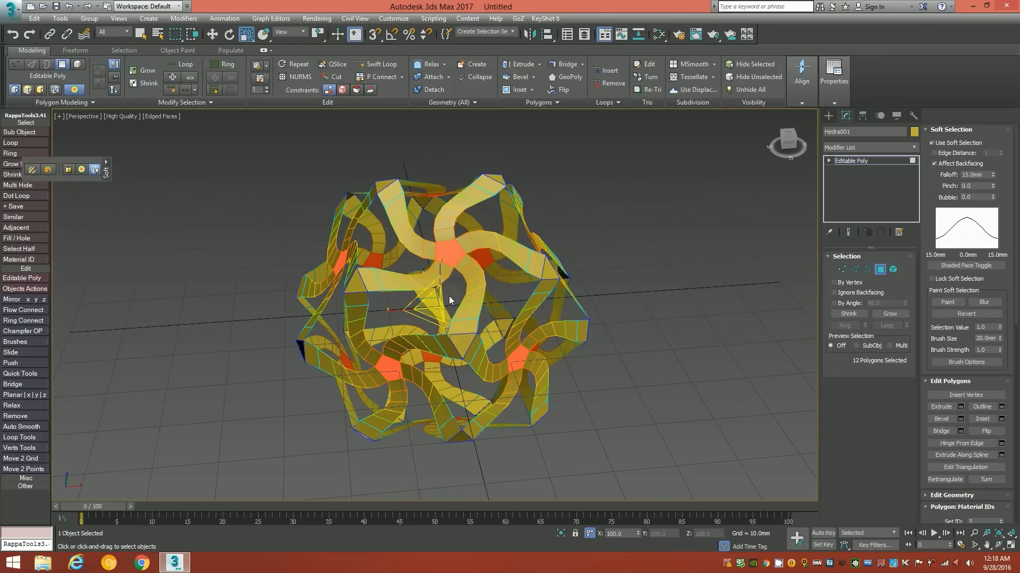
Step: Uniformly scale the soft-selected hubs to 55%, pulling the strips into petals
left_click(317, 34)
left_click(245, 35)
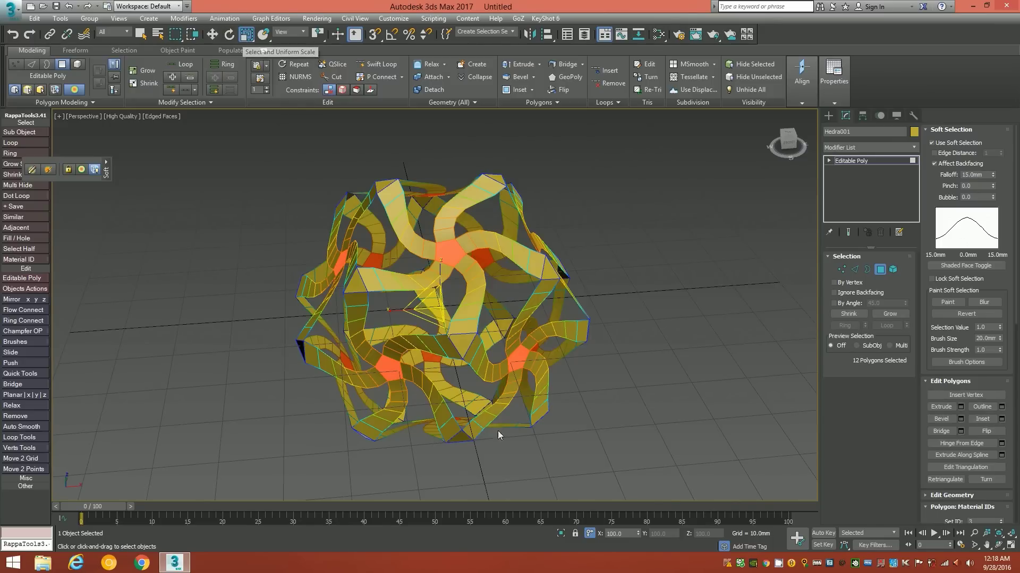
left_click(626, 534)
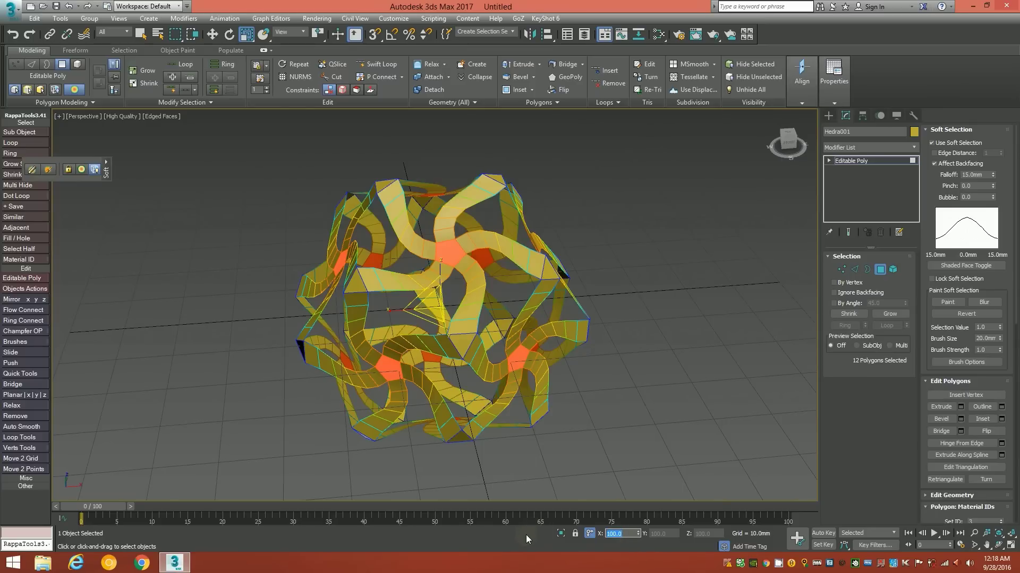
type("55")
key("Return")
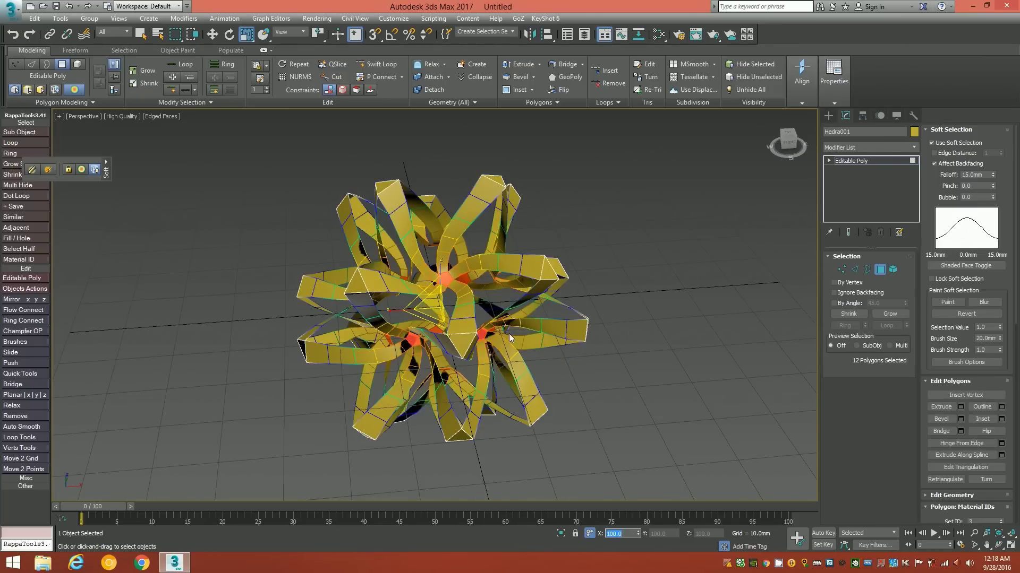
middle_click_drag(508, 333, 492, 320, "alt")
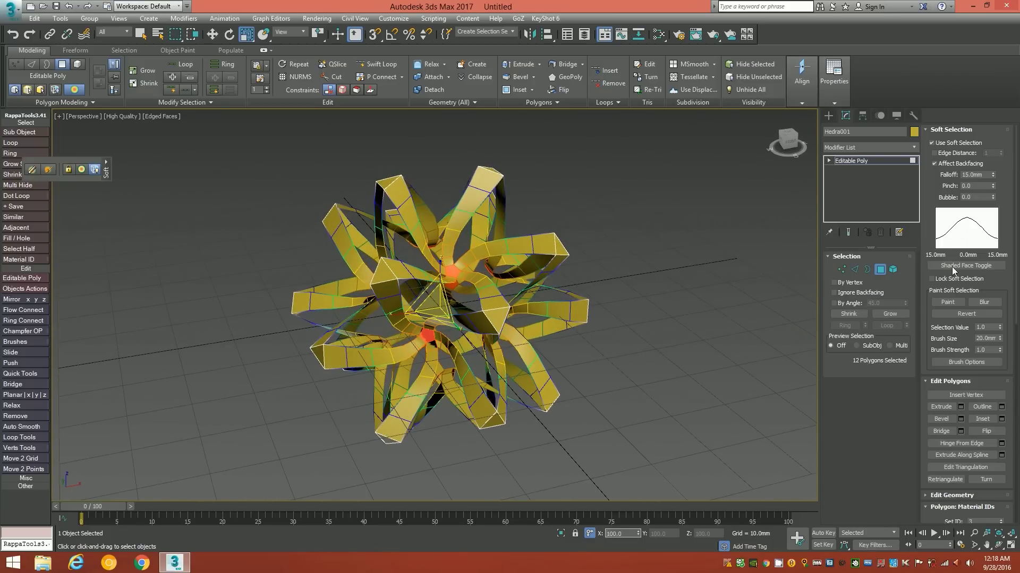
Step: Turn off soft selection and select every face similar to one picked triangle
left_click(944, 143)
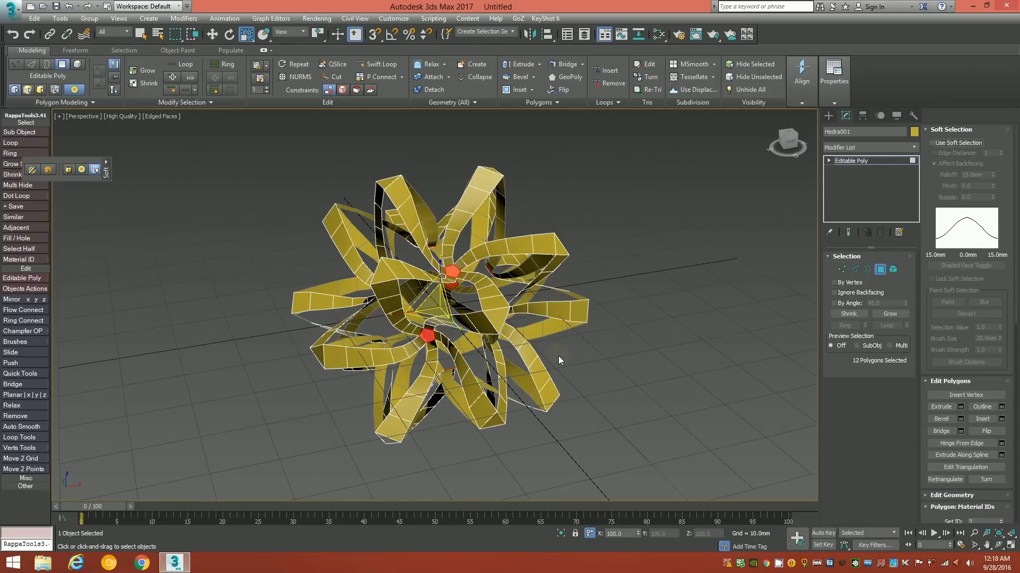
left_click(383, 279)
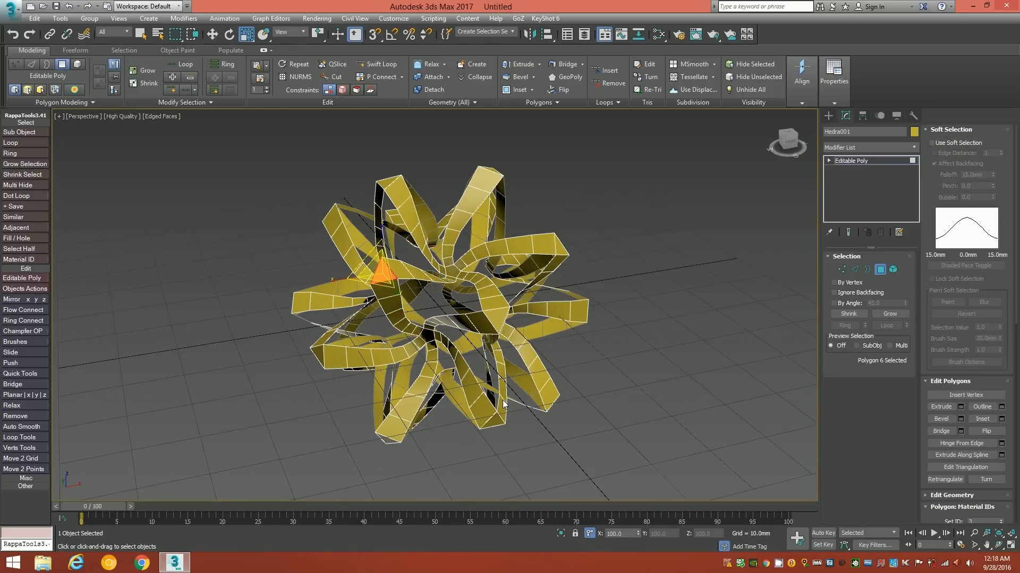
left_click(195, 103)
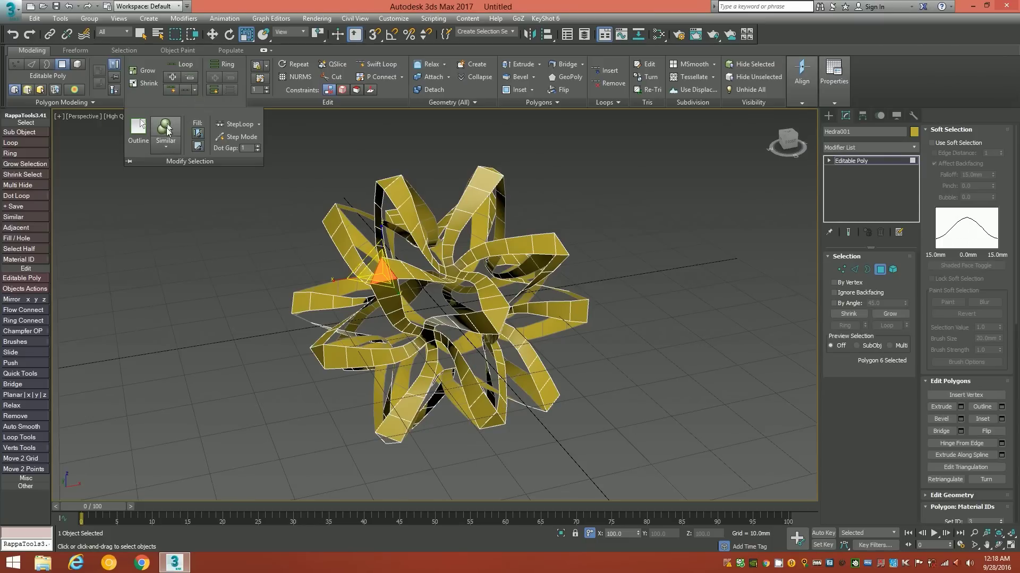
left_click(166, 131)
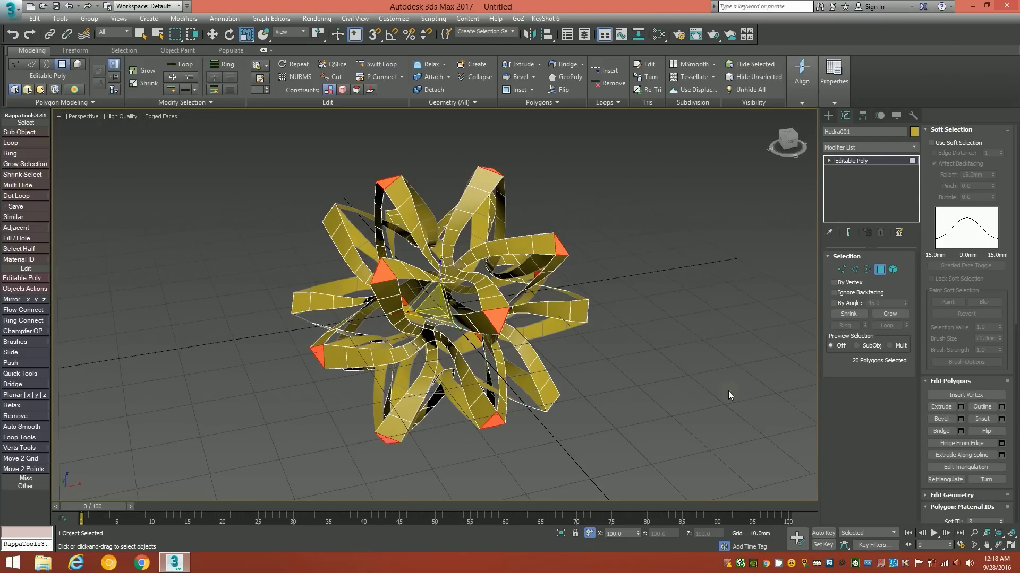
Step: Grow the polygon selection three times until all 320 ribbon polygons are selected
left_click(890, 314)
left_click(889, 313)
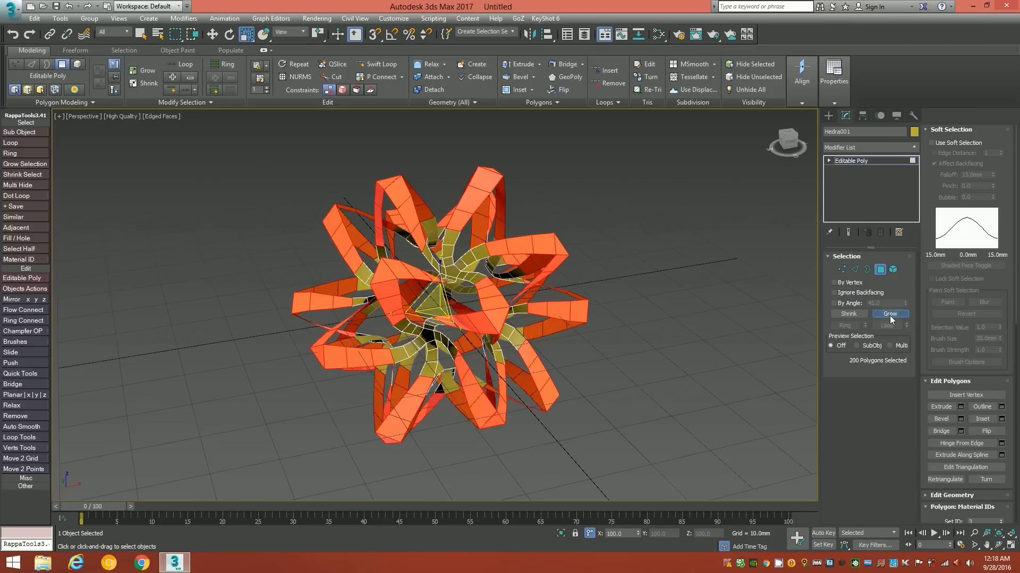
left_click(890, 314)
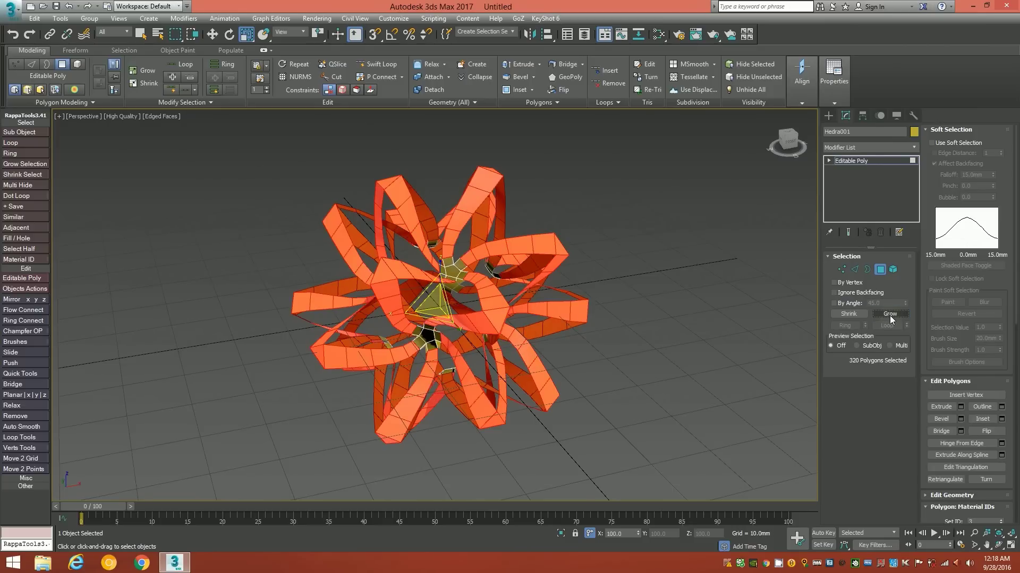
middle_click_drag(452, 314, 444, 340, "alt")
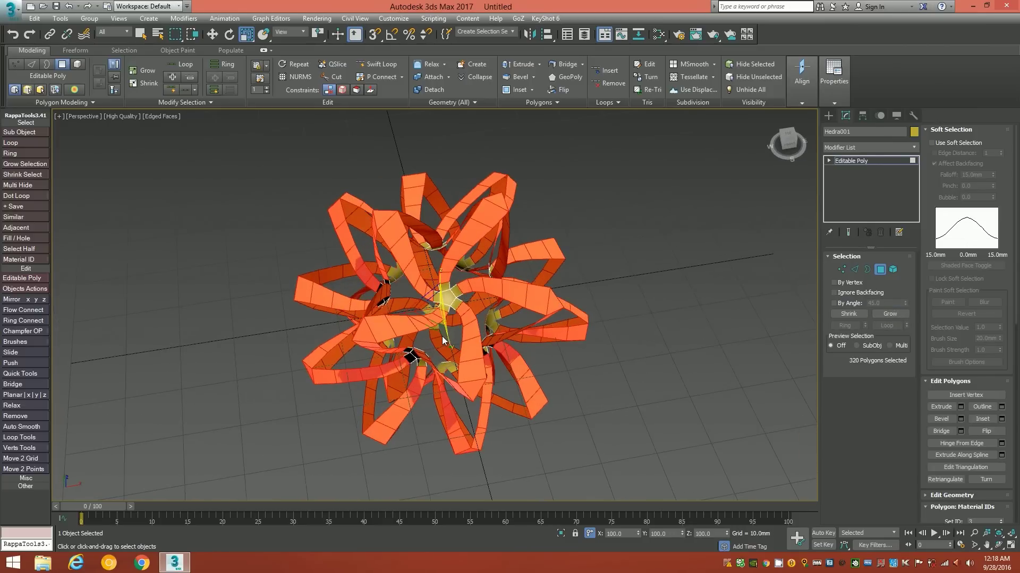
scroll(471, 283, "up", 3)
middle_click_drag(470, 282, 487, 311, "alt")
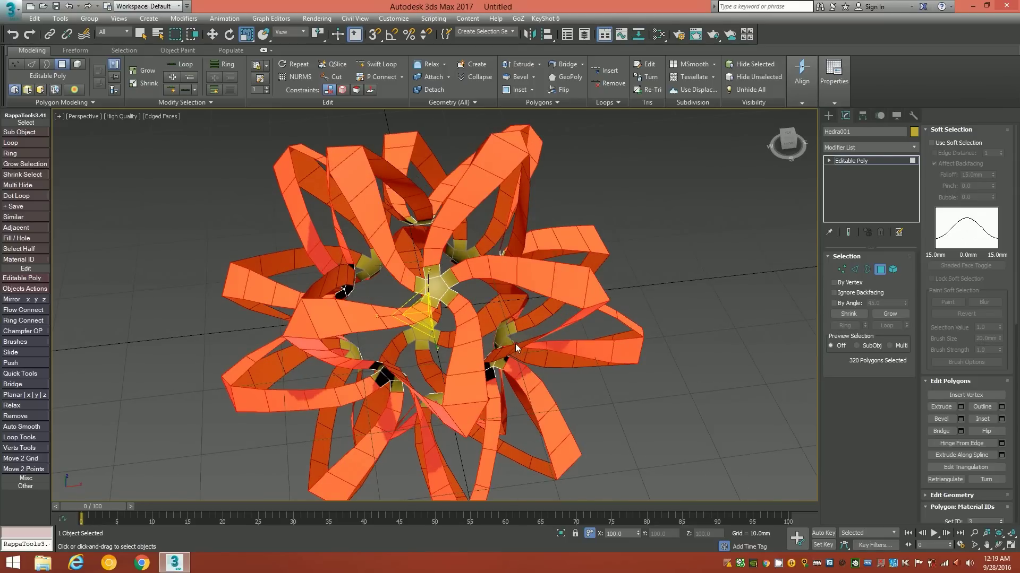
Step: Rotate the 320 ribbon polygons −60 degrees about local Z with the chosen pivot
key("e")
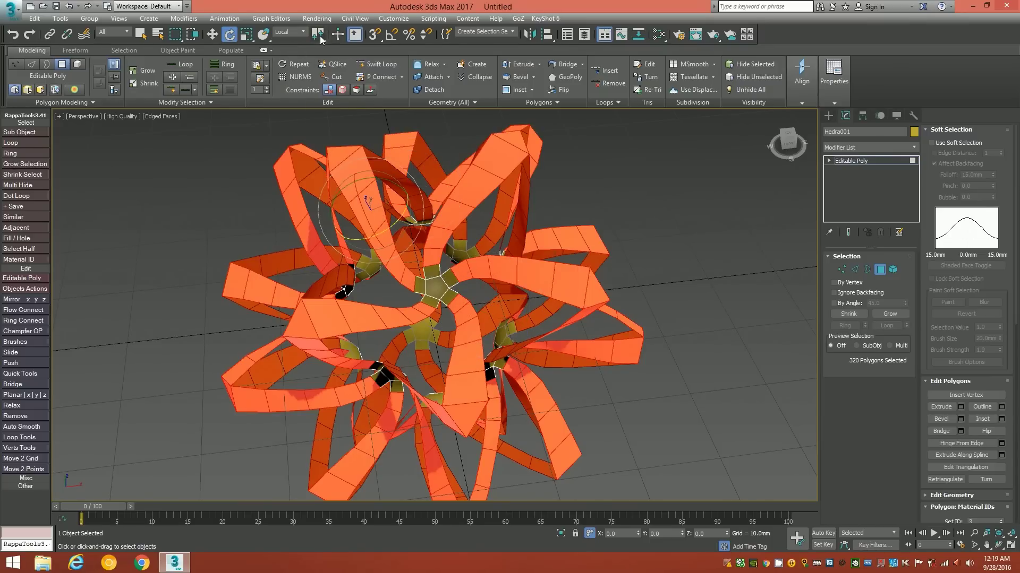
left_click_drag(320, 40, 319, 68)
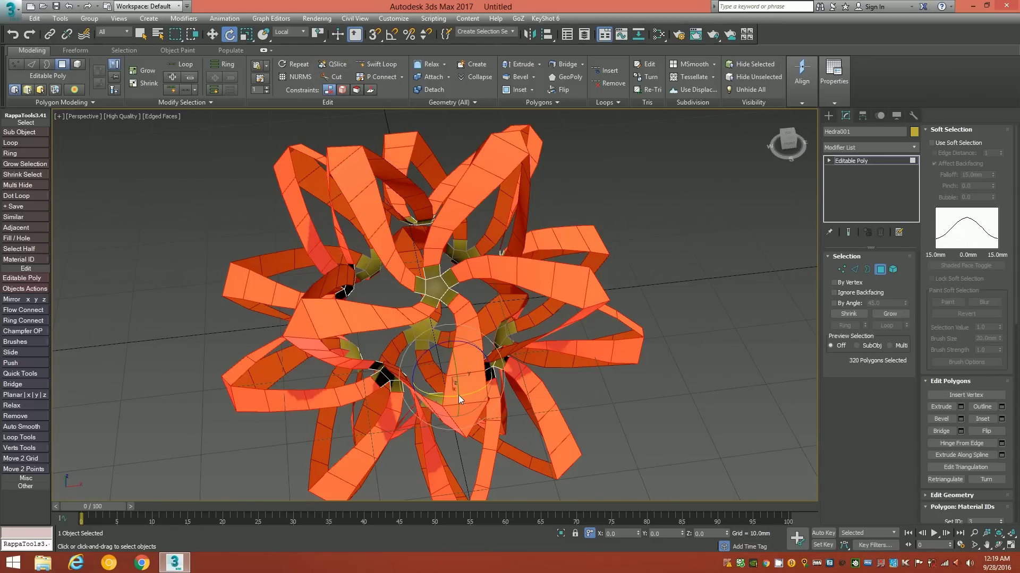
left_click(714, 534)
key("Return")
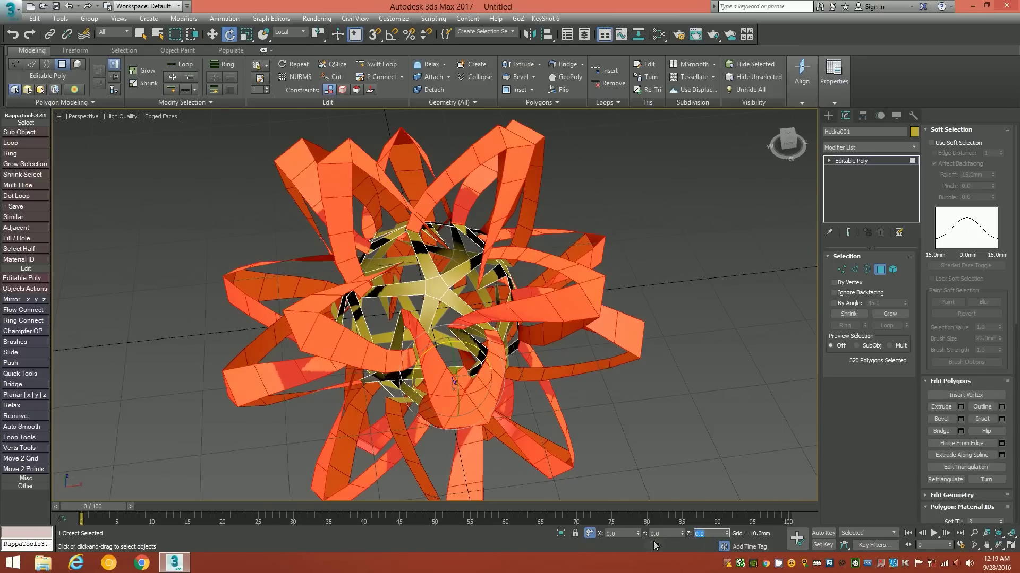
middle_click_drag(535, 375, 497, 358, "alt")
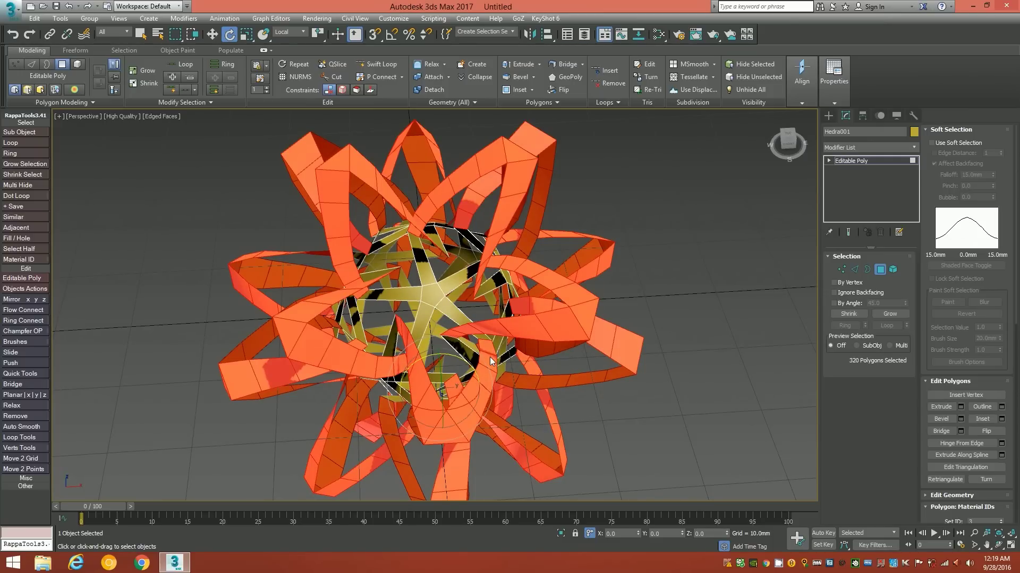
middle_click_drag(455, 301, 447, 310, "alt")
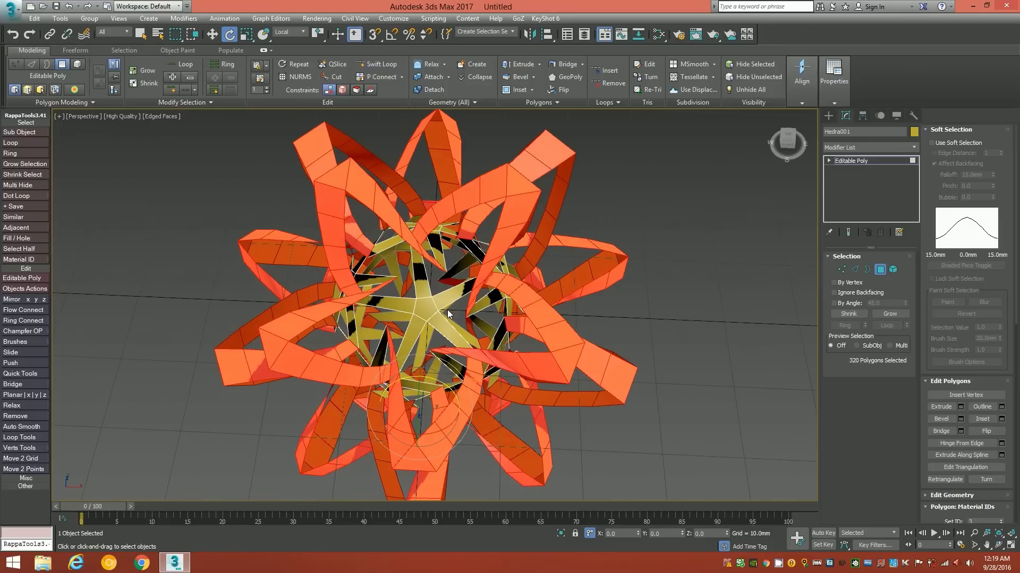
Step: In Edge mode, pick two inner-cage edges and select all 120 similar edges
key("2")
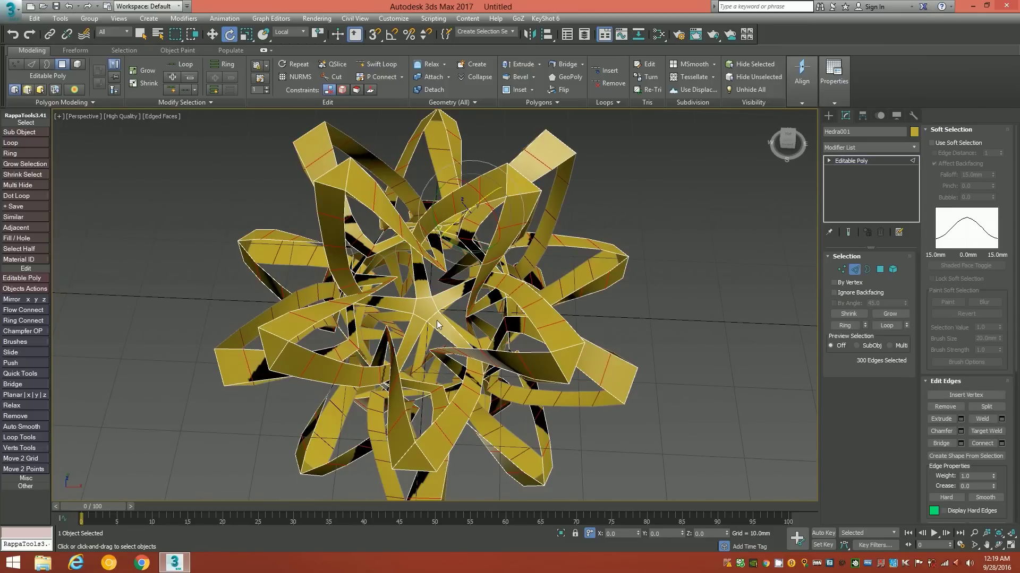
scroll(413, 305, "up", 5)
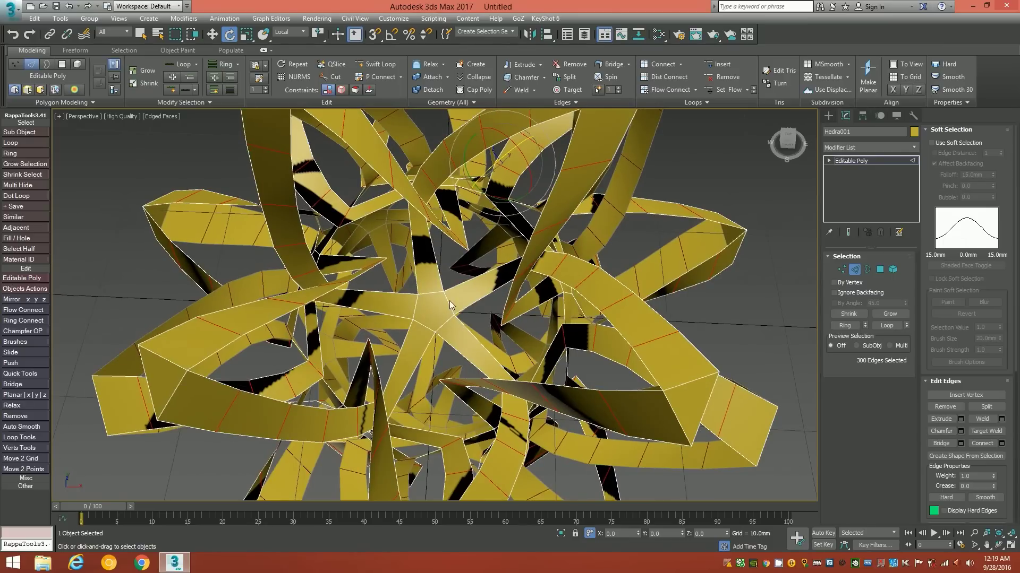
left_click(457, 285)
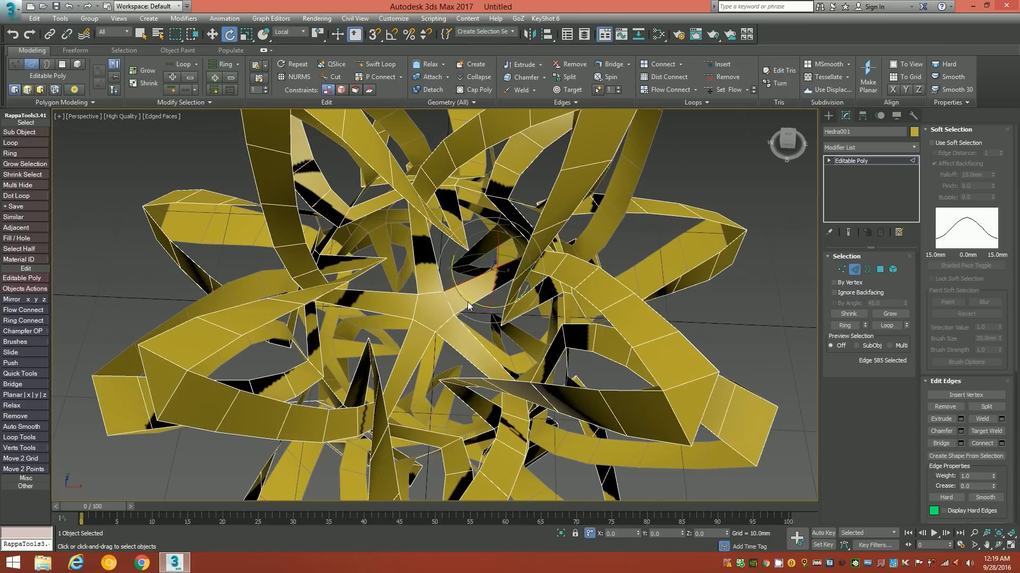
left_click(467, 308, "ctrl")
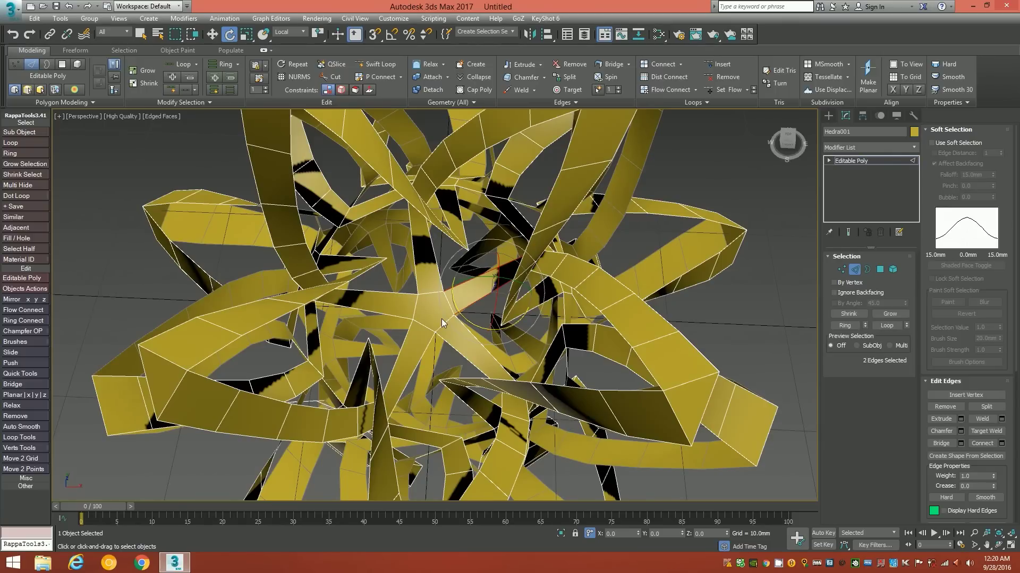
left_click(190, 101)
left_click(165, 129)
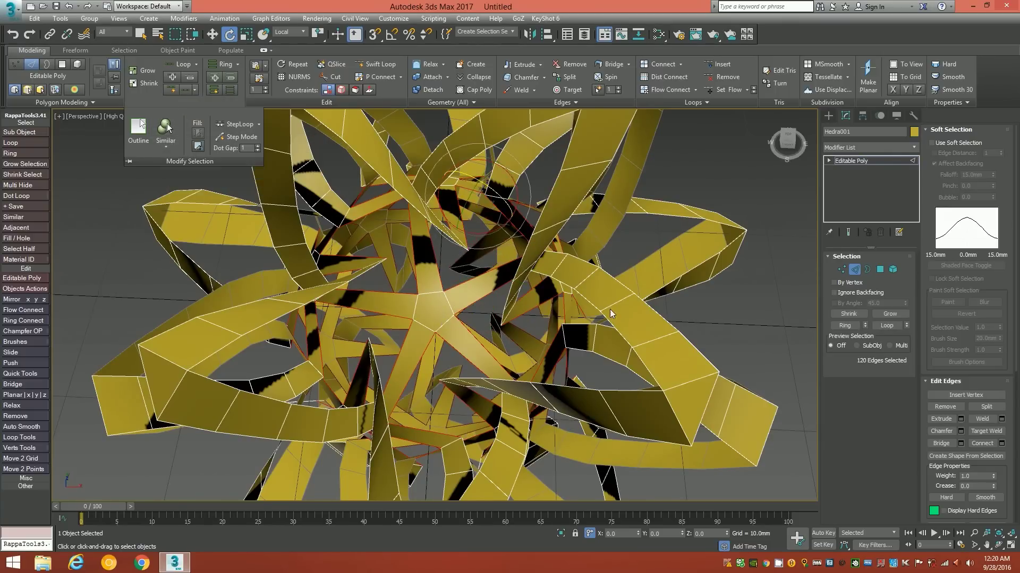
Step: Connect the selected edges with 3 segments and return to Polygon mode
left_click(655, 63, "shift")
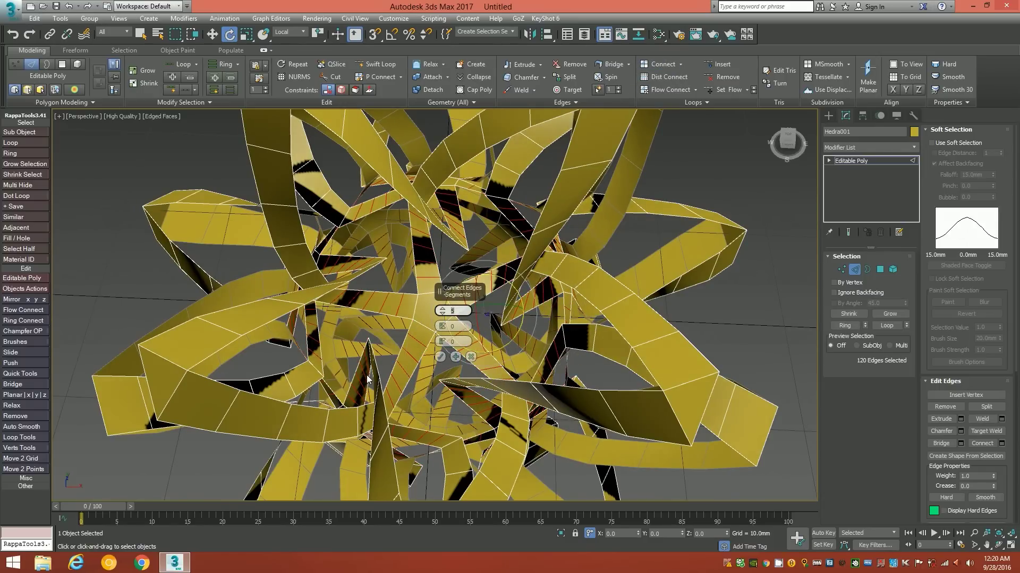
type("3")
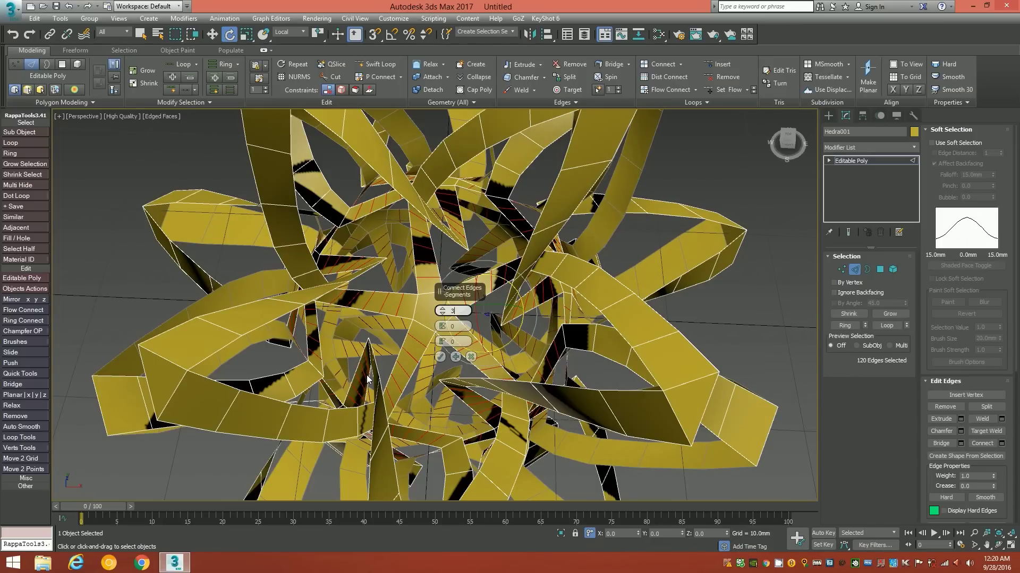
left_click(440, 356)
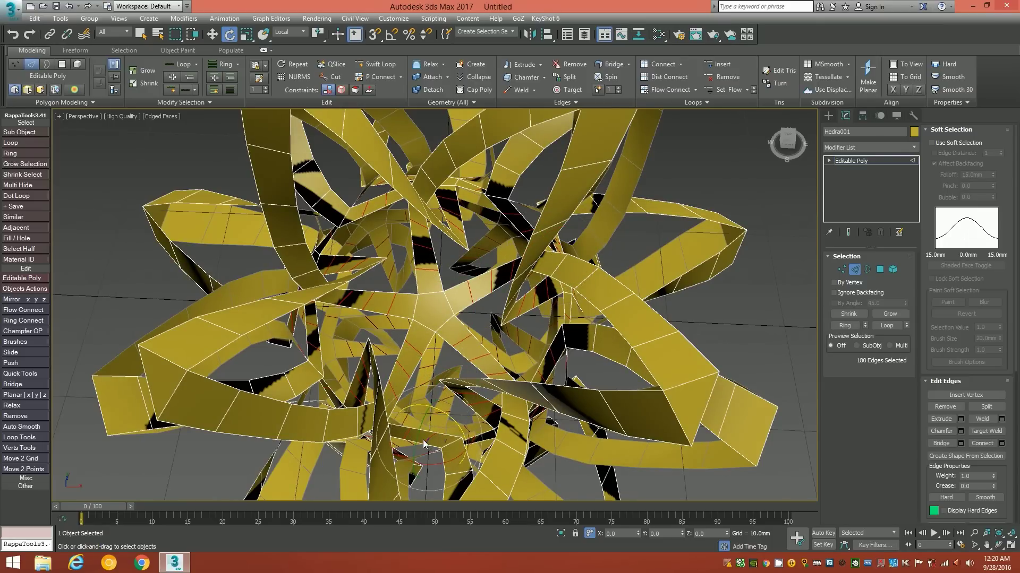
key("4")
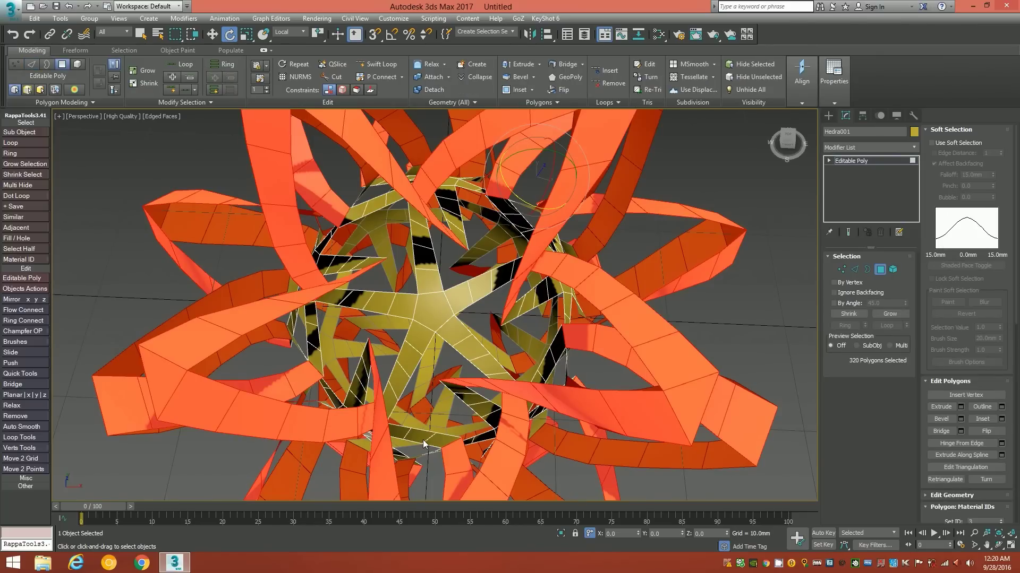
Step: Select all 12 pentagon faces and enable soft selection with an 8 mm falloff
left_click(426, 315)
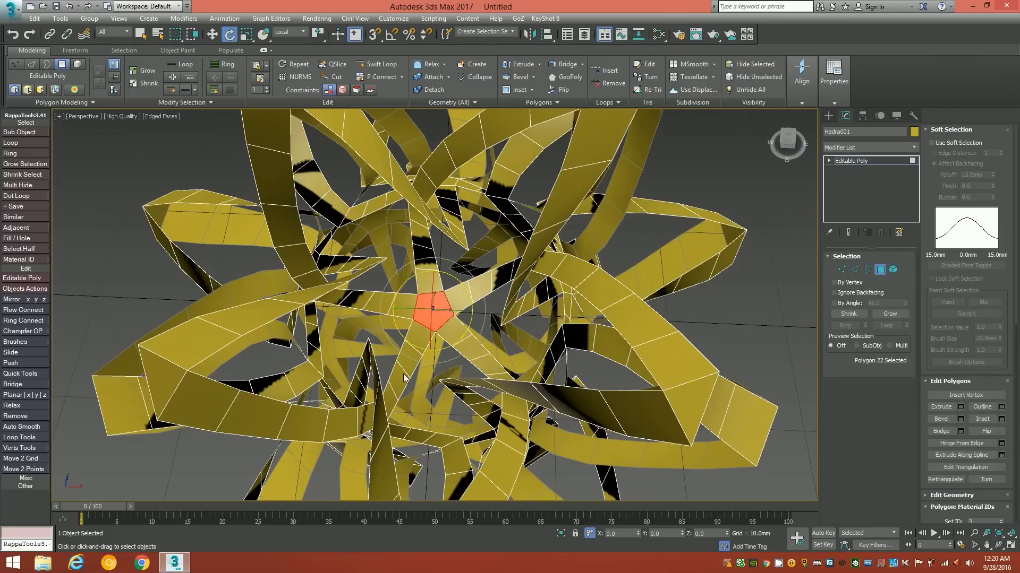
left_click(207, 102)
left_click(168, 128)
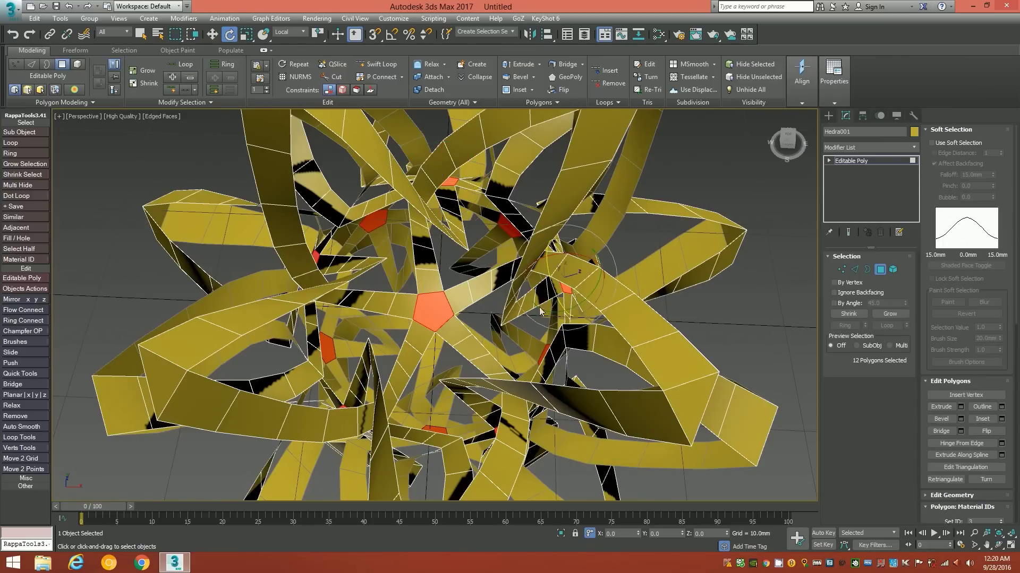
mouse_move(416, 326)
middle_mouse_down("alt")
mouse_move(430, 326)
mouse_move(404, 321)
middle_mouse_up("alt")
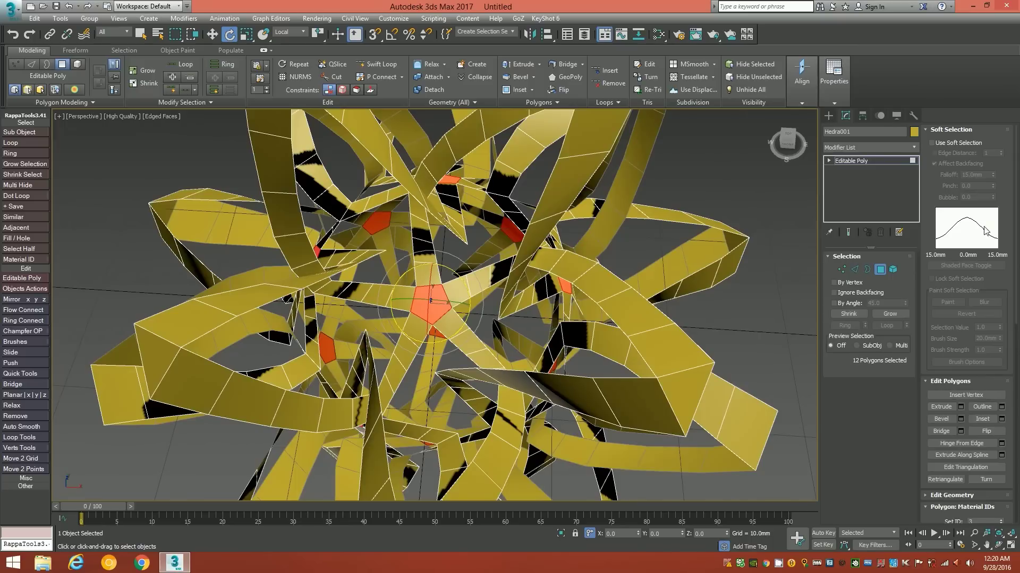
left_click(932, 143)
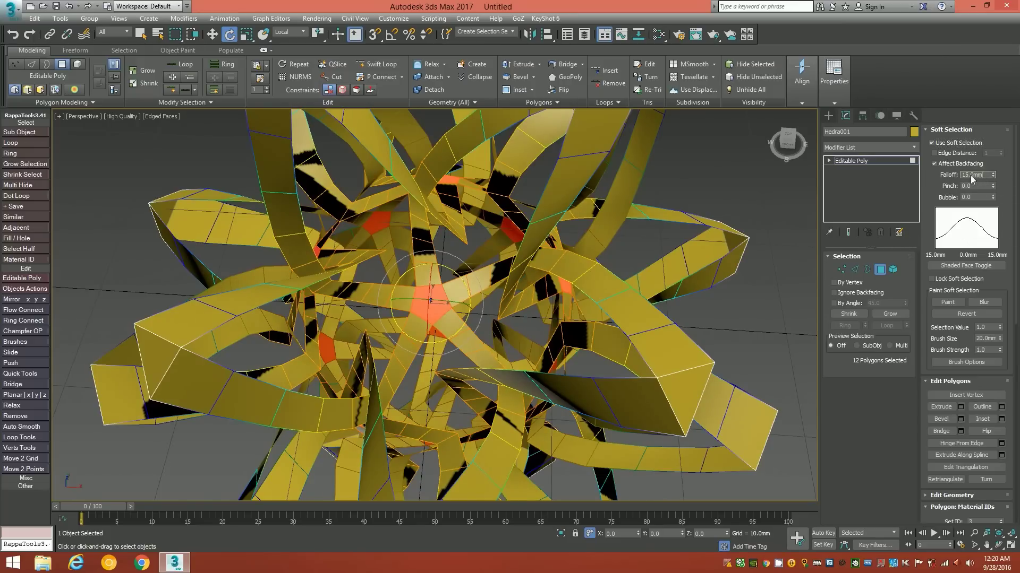
type("8")
key("Return")
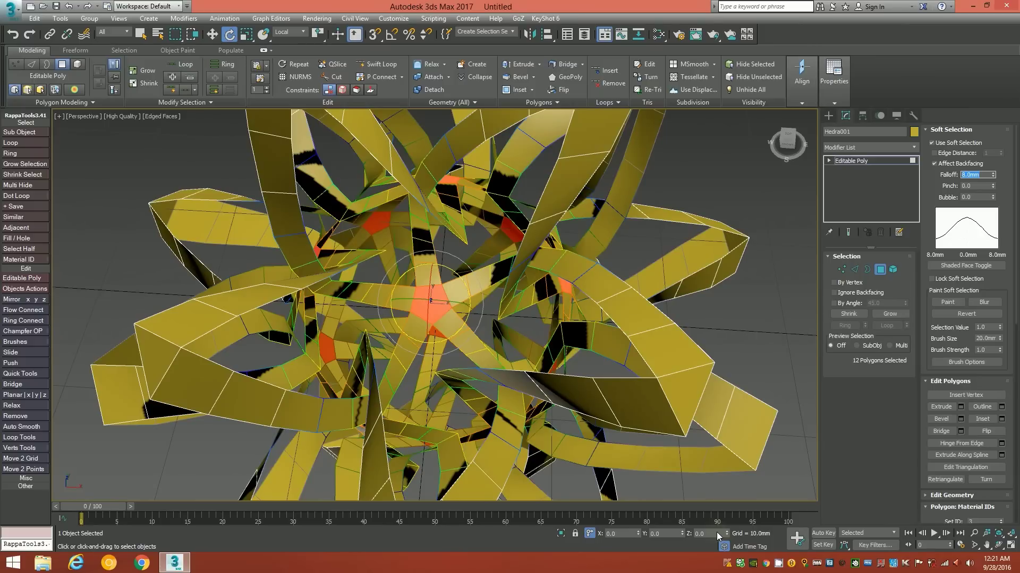
Step: Rotate the selected pentagon faces 25 degrees around Z
left_click(715, 532)
type("25")
key("Return")
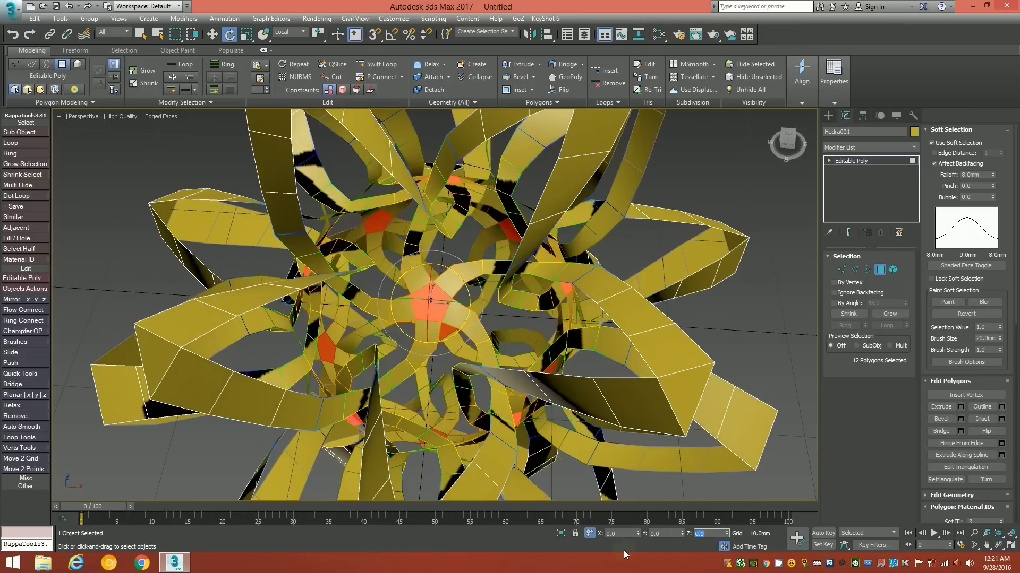
middle_click_drag(419, 311, 445, 339, "alt")
mouse_move(520, 336)
middle_mouse_down("alt")
mouse_move(572, 308)
mouse_move(535, 304)
mouse_move(524, 289)
mouse_move(517, 340)
middle_mouse_up("alt")
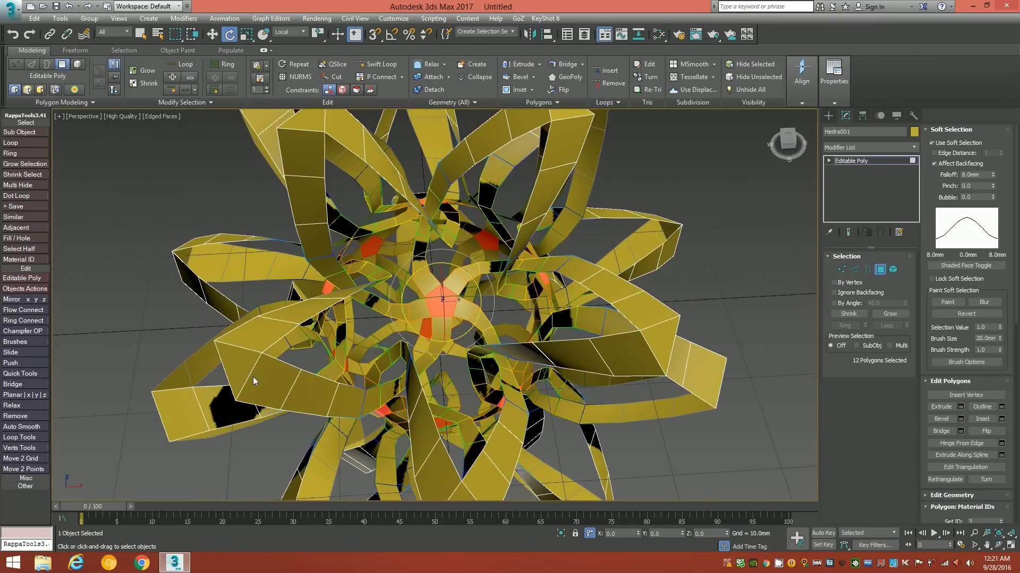
Step: Select all 20 triangular tip faces and set the soft-selection falloff to 20 mm
left_click(235, 369)
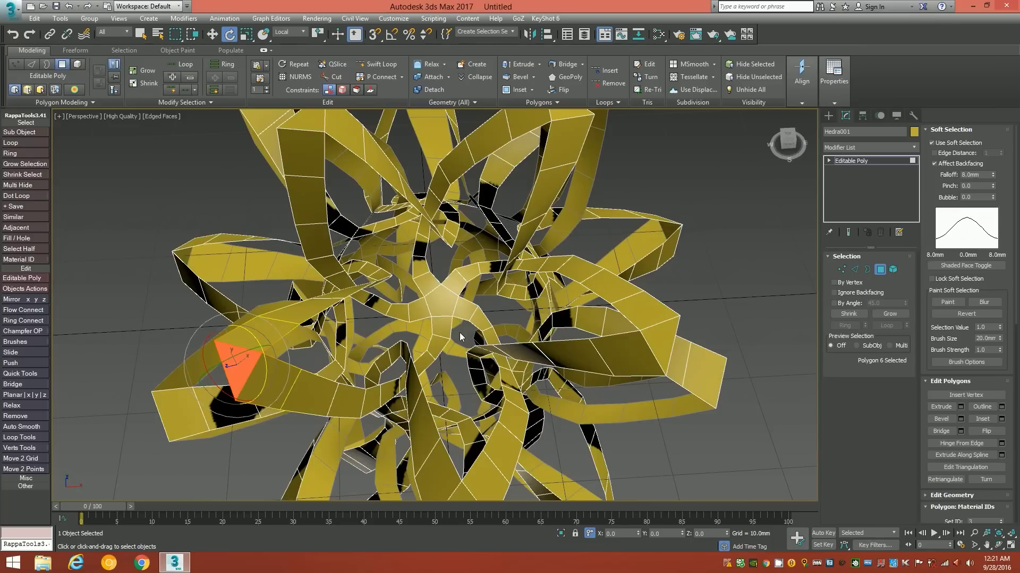
left_click(203, 102)
left_click(165, 130)
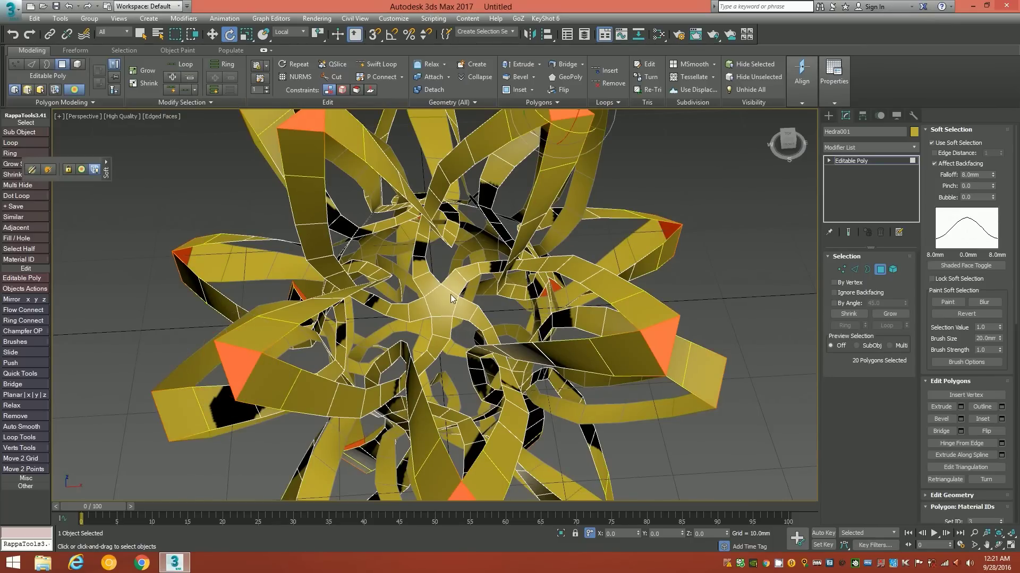
scroll(457, 305, "down", 4)
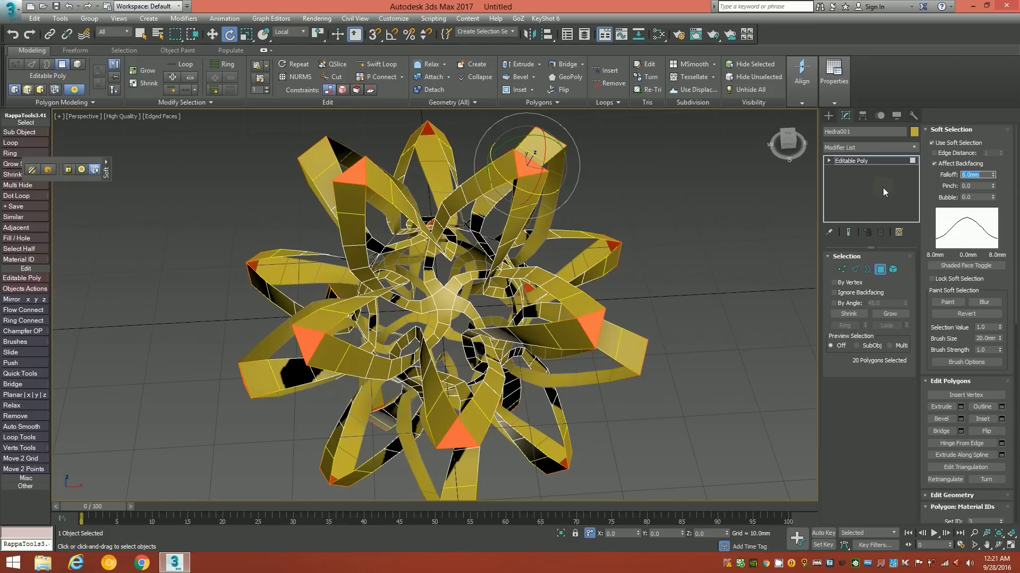
type("20")
key("Return")
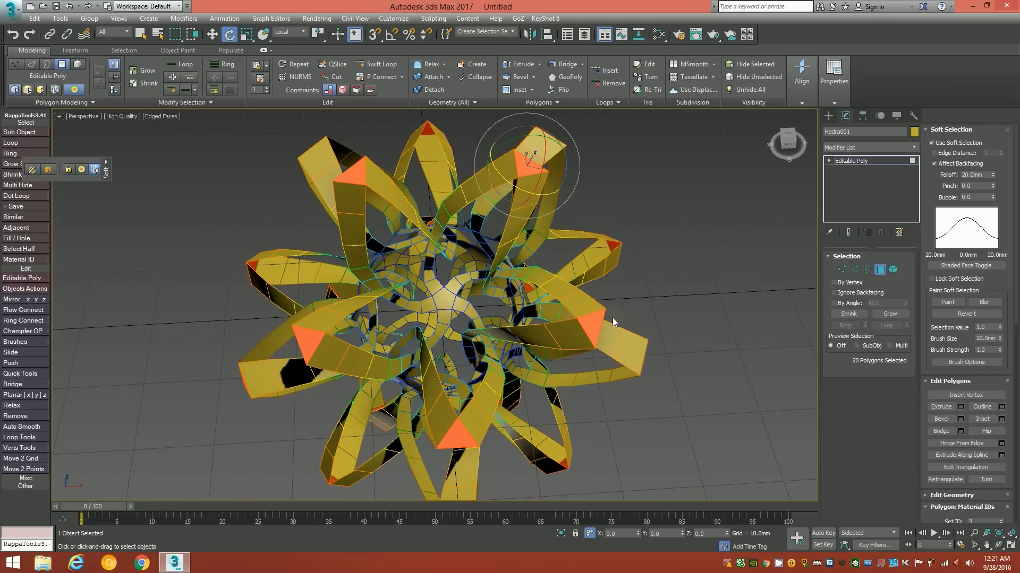
Step: Scale the selected tip triangles down to 80 percent
key("r")
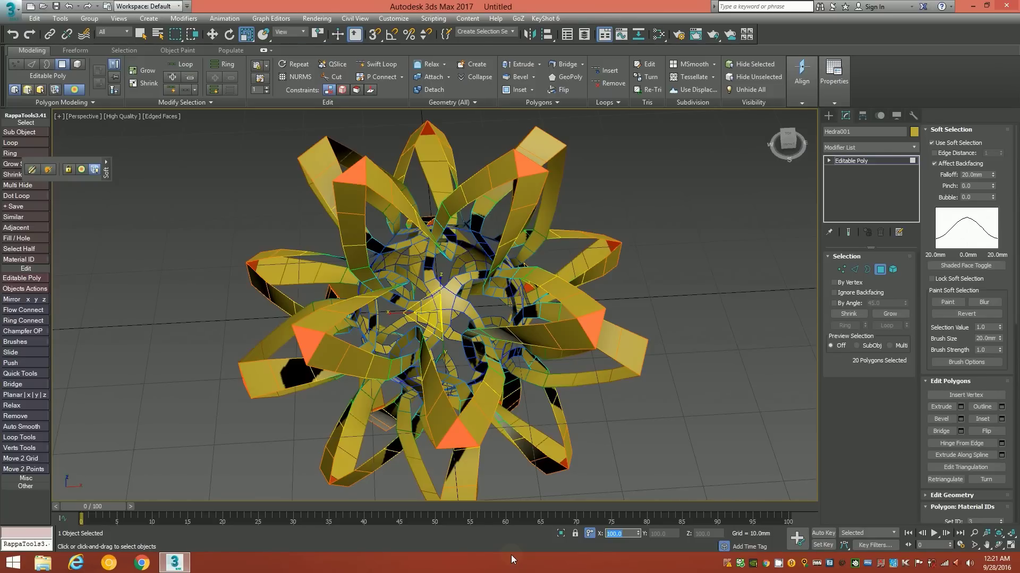
type("80")
key("Return")
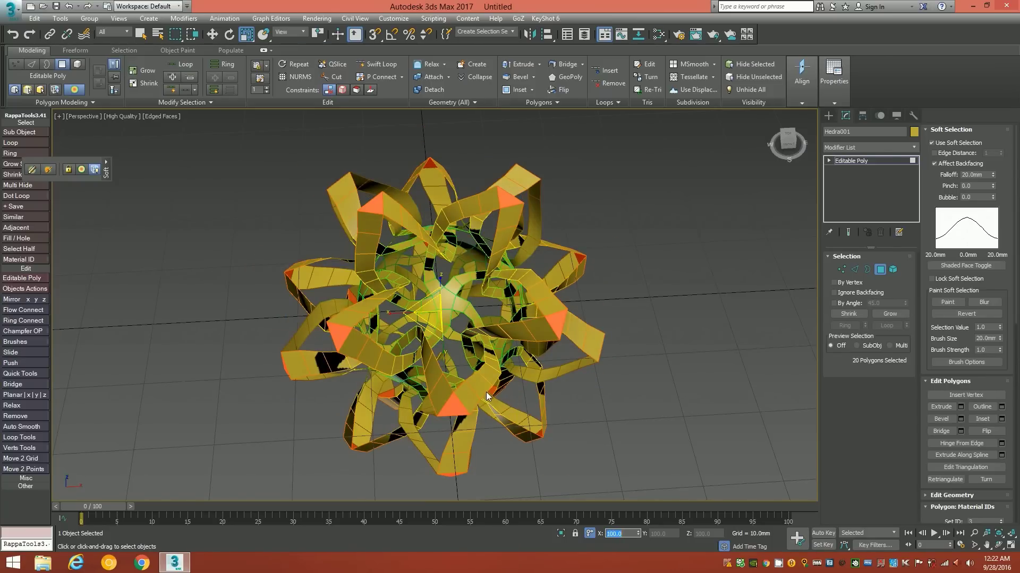
middle_click_drag(464, 378, 476, 344, "alt")
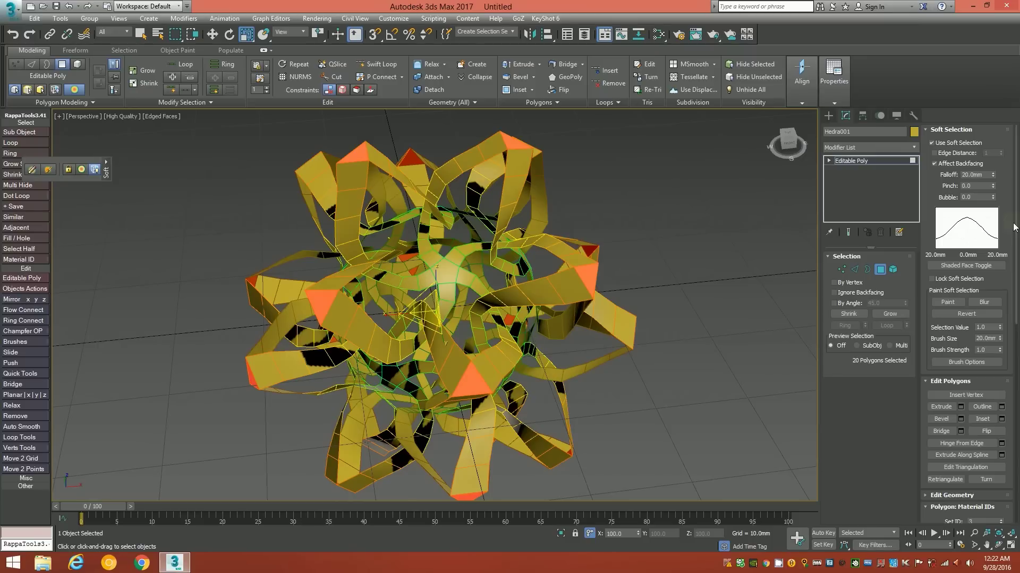
Step: Change the soft-selection falloff to 5 mm
left_click(985, 176)
left_click(985, 176)
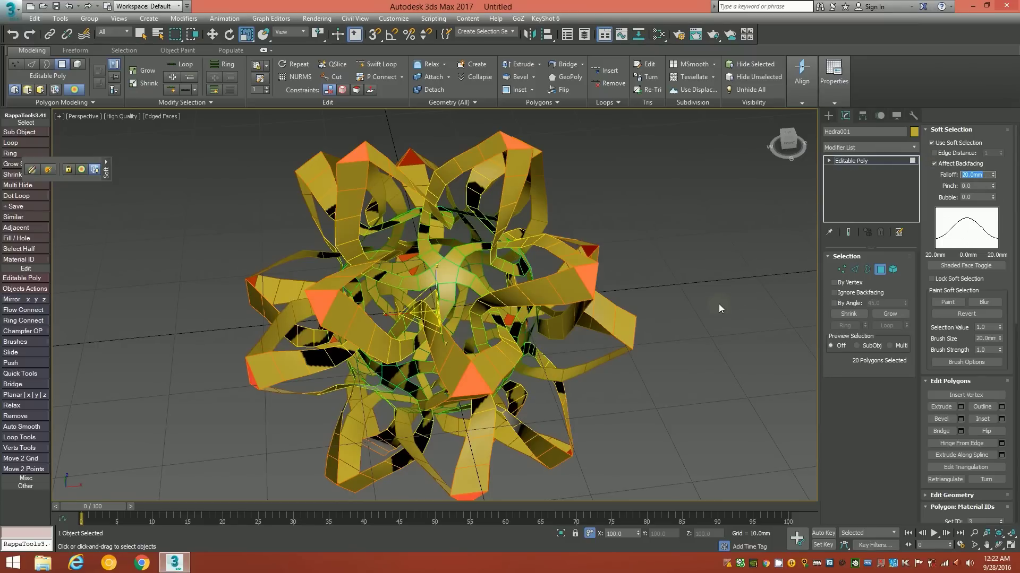
type("5.")
key("Return")
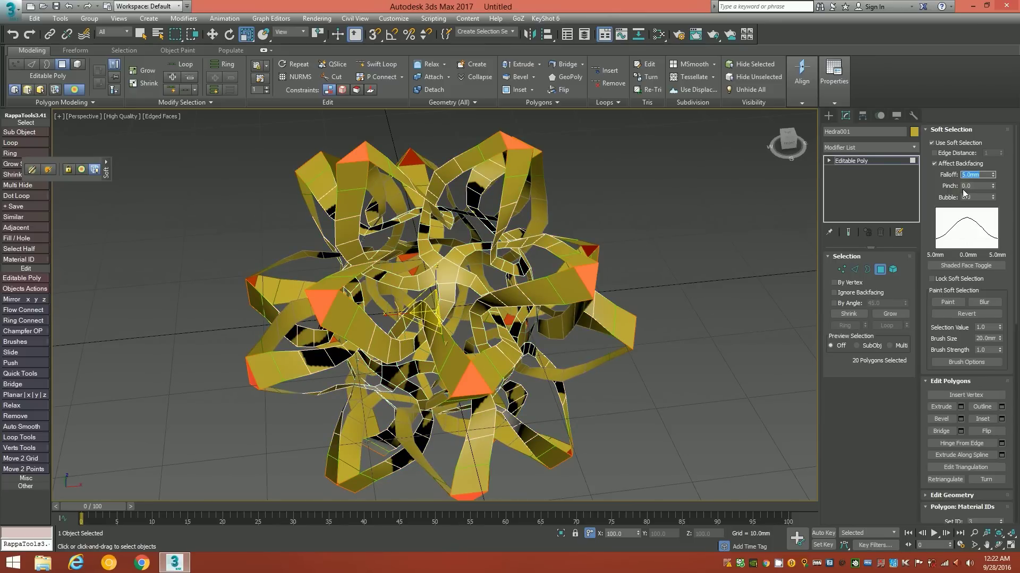
Step: Select all 12 pentagon faces and scale them to 90 percent
left_click(443, 272)
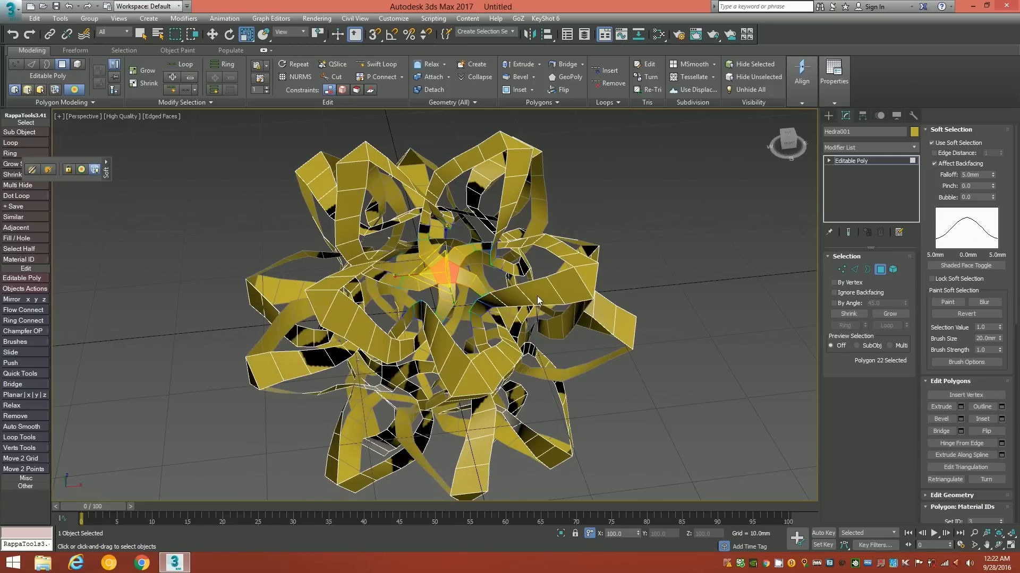
left_click(191, 102)
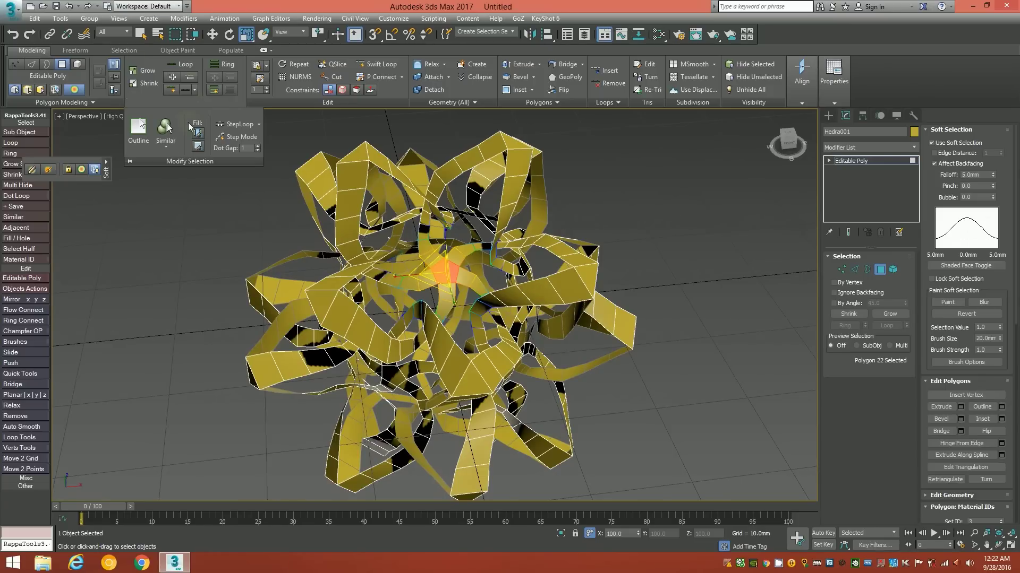
left_click(169, 130)
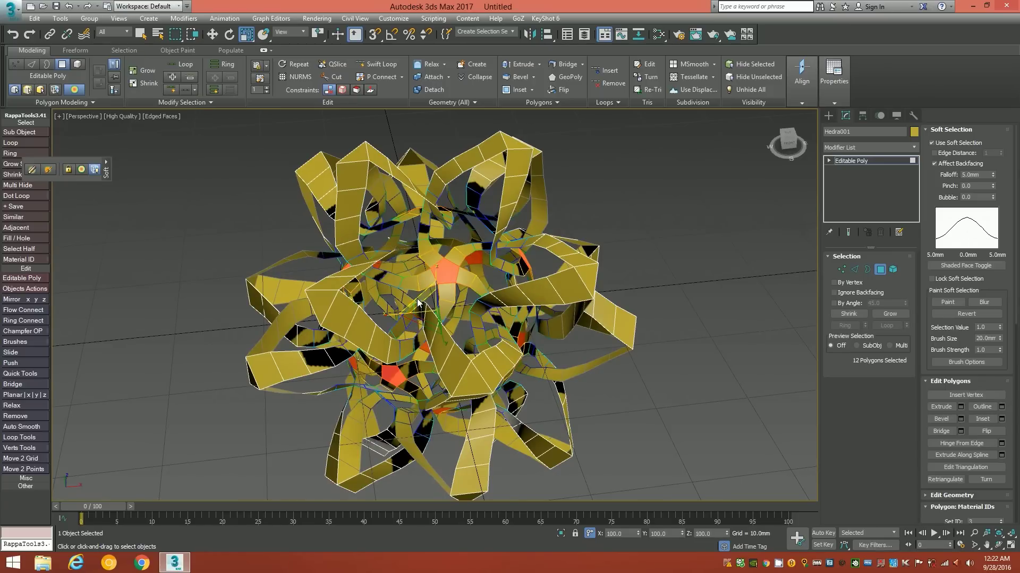
left_click(610, 533)
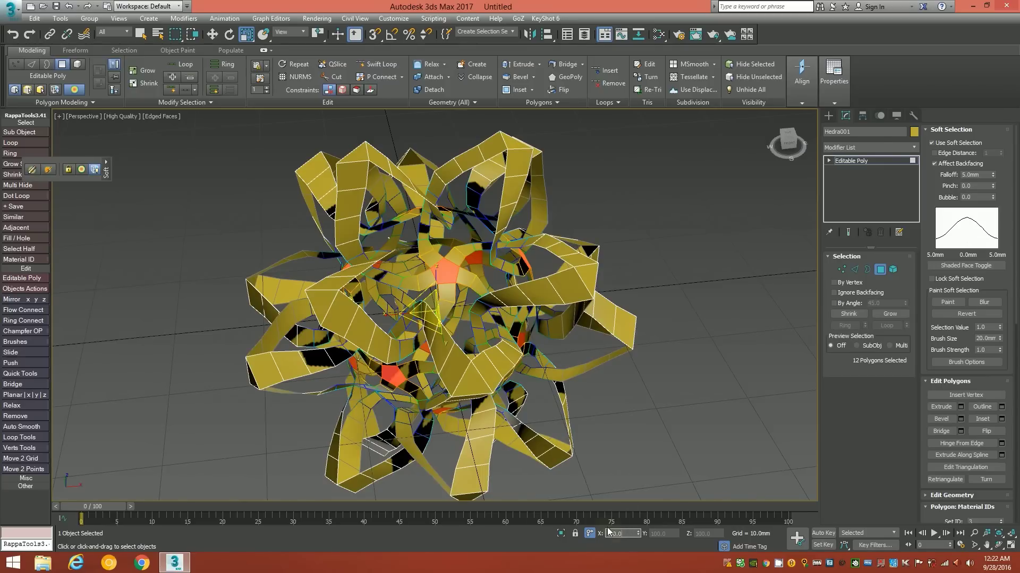
type("90")
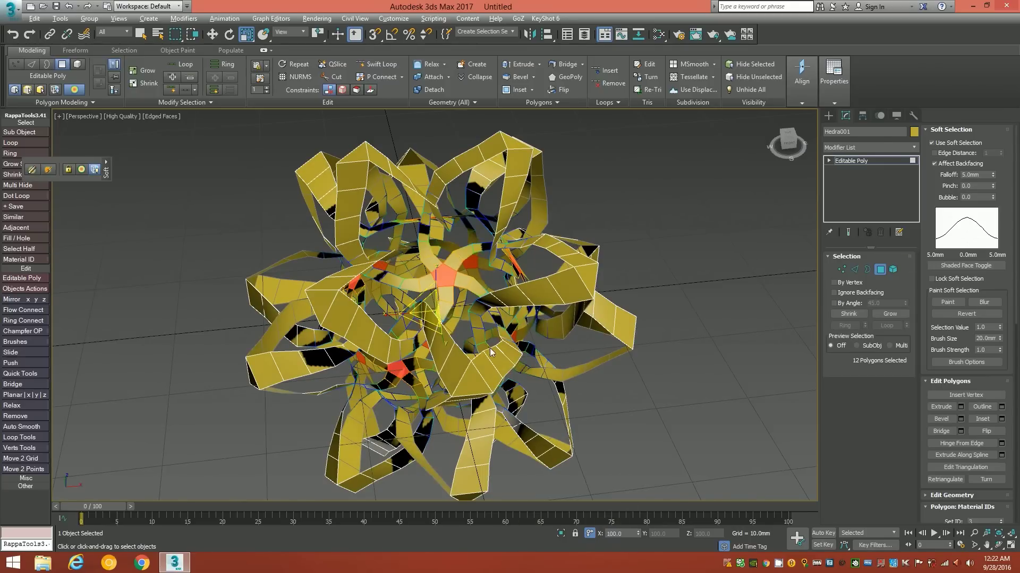
middle_click_drag(491, 351, 444, 305, "alt")
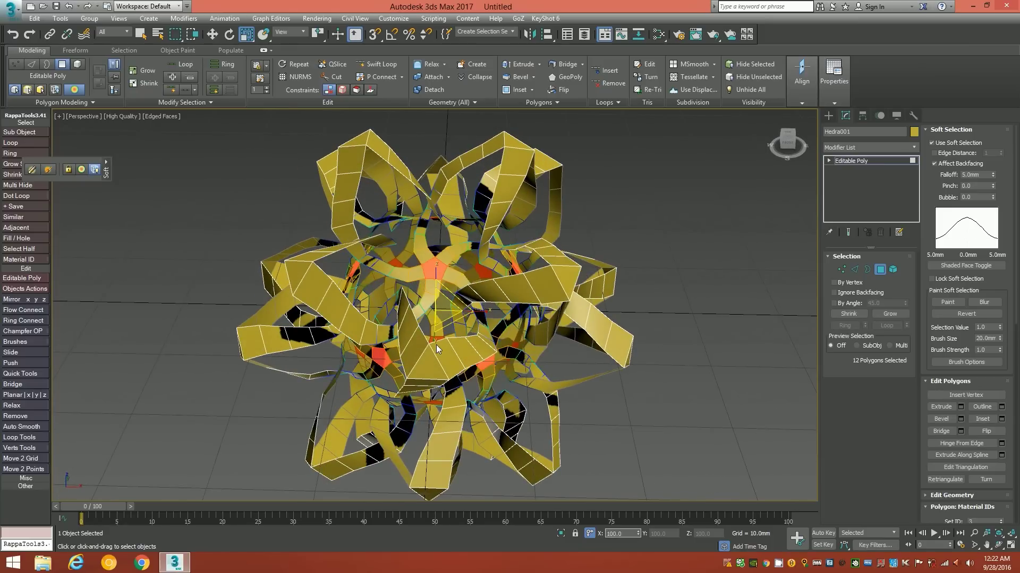
Step: Turn off Use Soft Selection and deselect all polygons
left_click(936, 143)
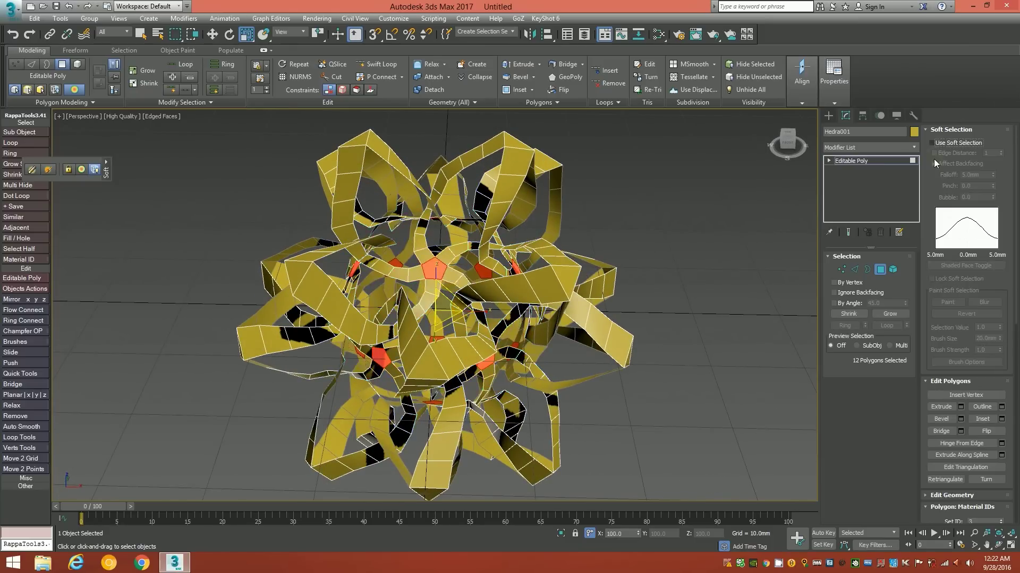
left_click(697, 327)
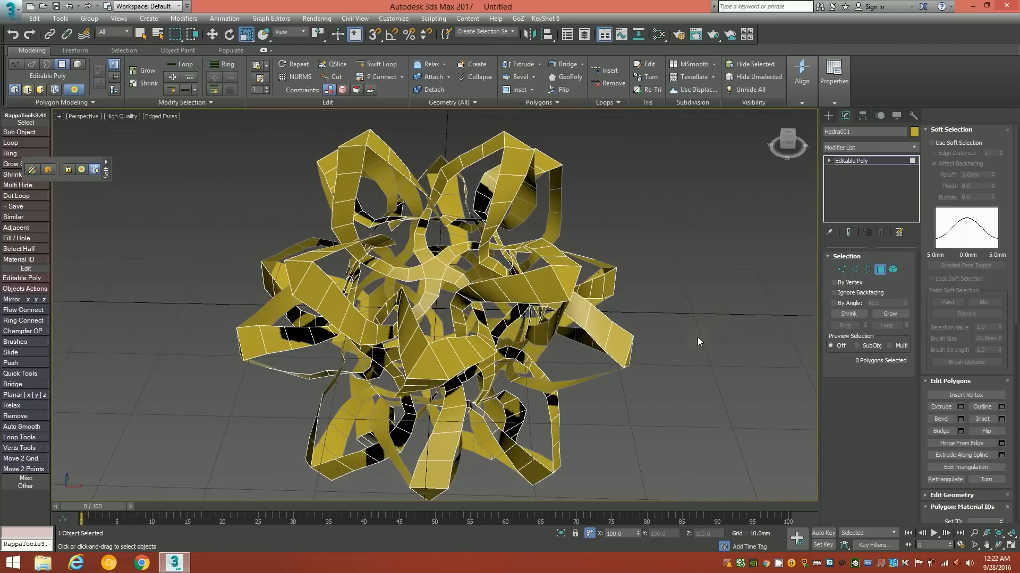
mouse_move(511, 307)
middle_mouse_down("alt")
mouse_move(477, 285)
mouse_move(547, 248)
mouse_move(582, 273)
mouse_move(555, 304)
mouse_move(499, 316)
middle_mouse_up("alt")
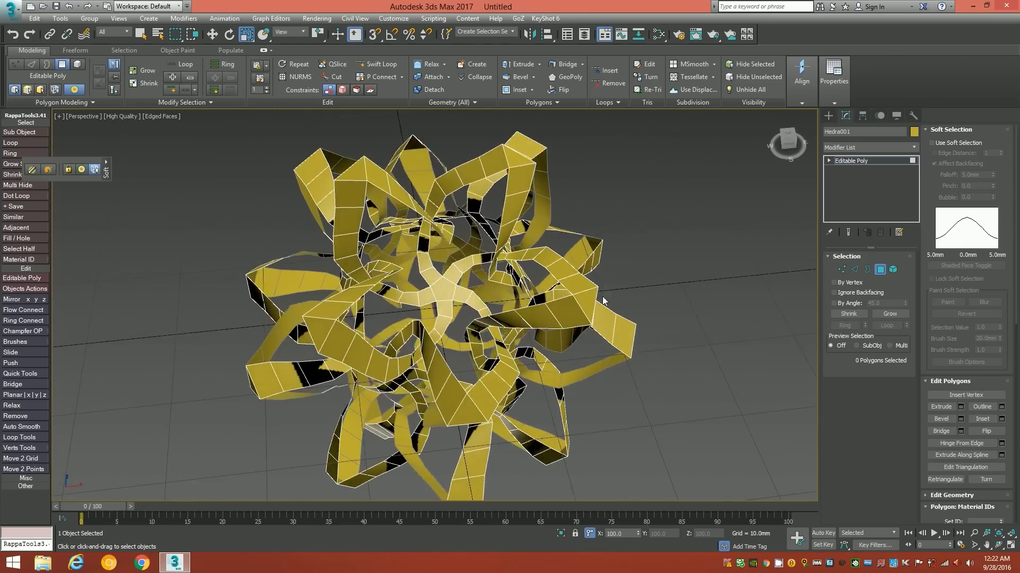
Step: Add a Shell modifier with Outer Amount 0 and Inner Amount 2.0 mm
left_click(914, 148)
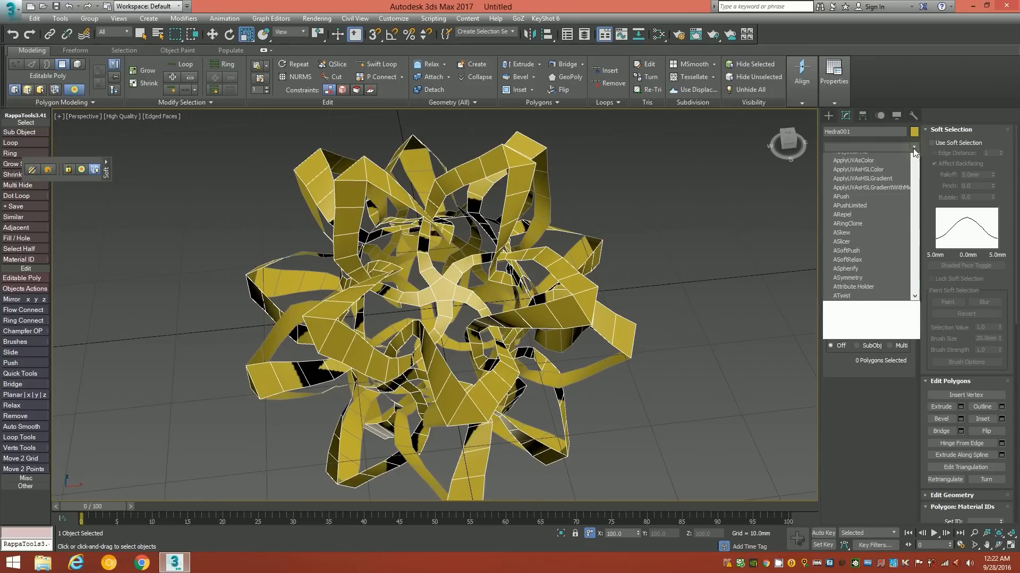
type("sh")
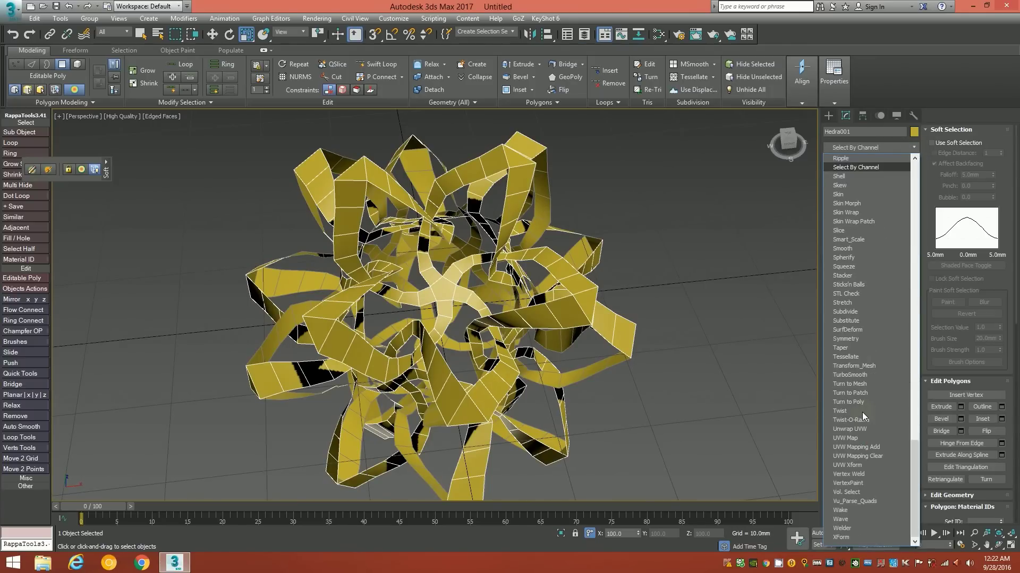
key("Return")
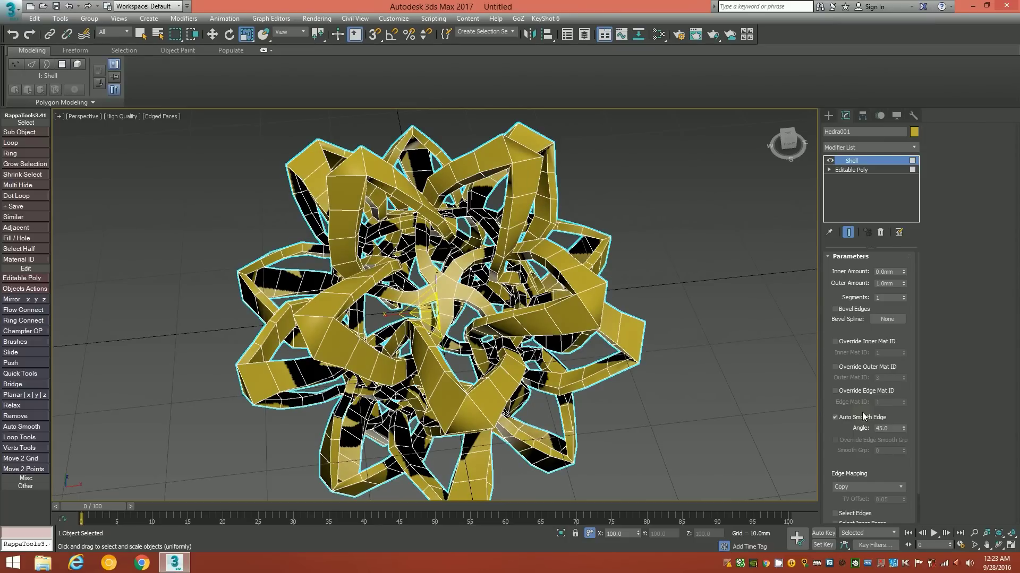
right_click(903, 286)
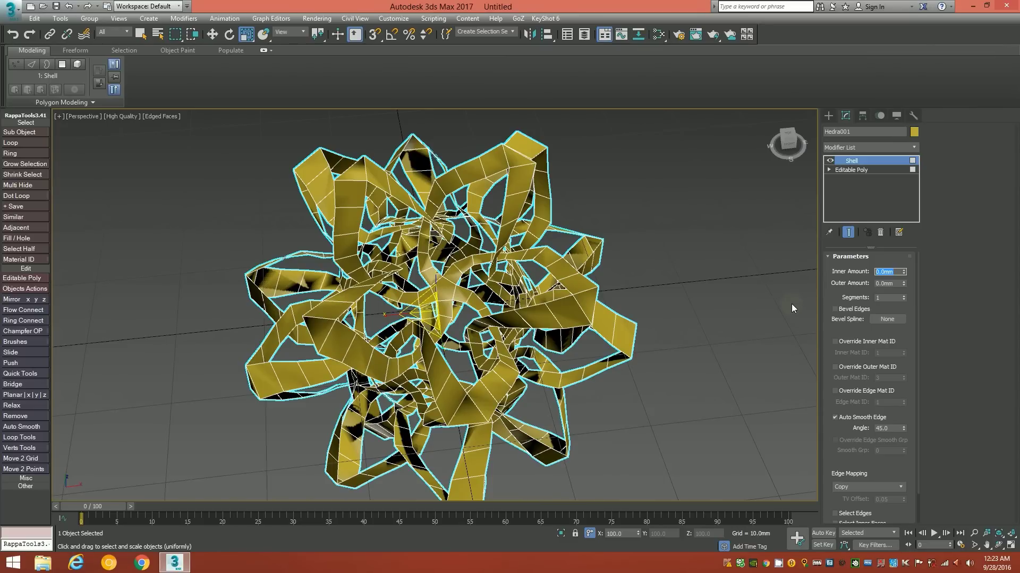
type("2.")
key("Return")
Step: Check Select Edges in the Shell Parameters so the ribbons' side faces come through selected
middle_click_drag(695, 261, 420, 291, "alt")
scroll(421, 291, "up", 3)
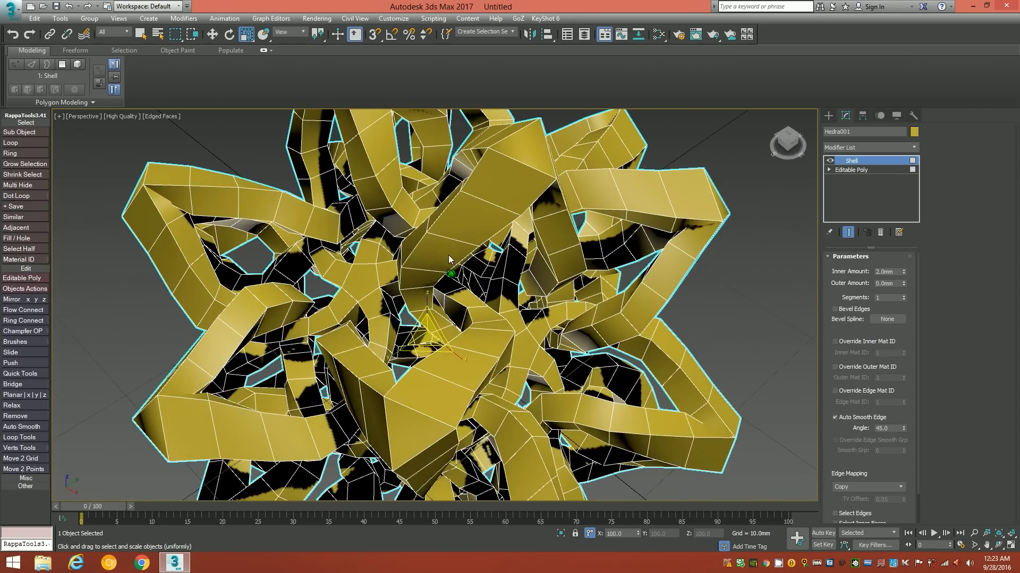
scroll(489, 313, "up", 2)
scroll(488, 313, "up", 3)
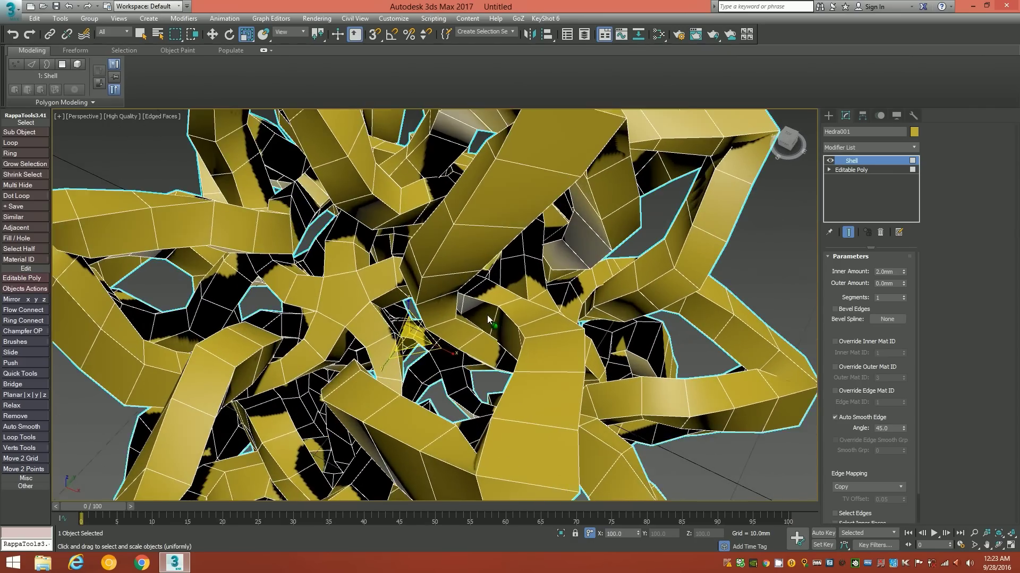
scroll(514, 320, "up", 2)
middle_click_drag(514, 320, 811, 291, "alt")
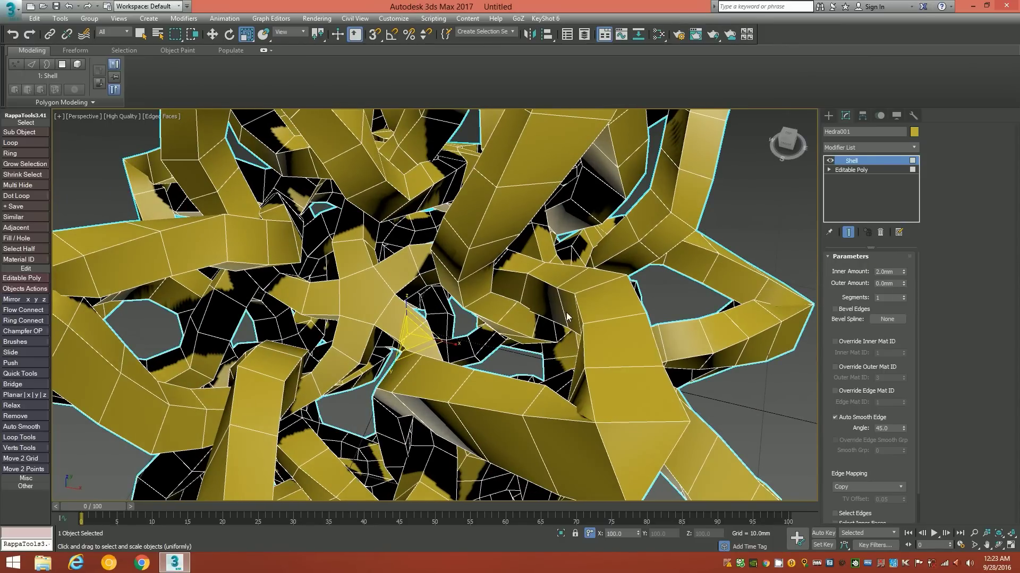
mouse_move(550, 307)
middle_mouse_down("alt")
mouse_move(541, 300)
mouse_move(595, 284)
mouse_move(587, 279)
mouse_move(585, 304)
mouse_move(564, 317)
middle_mouse_up("alt")
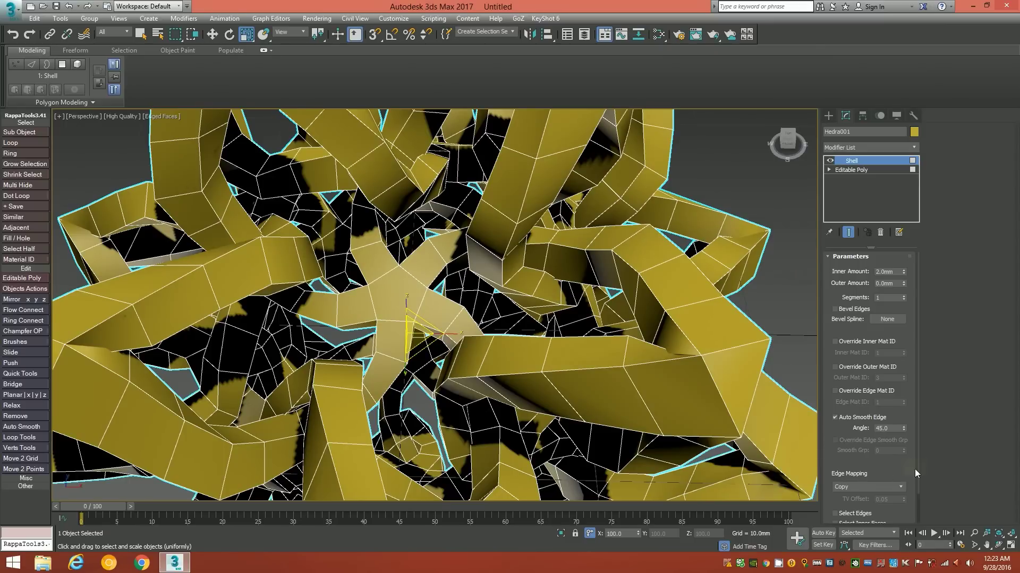
scroll(890, 429, "down", 2)
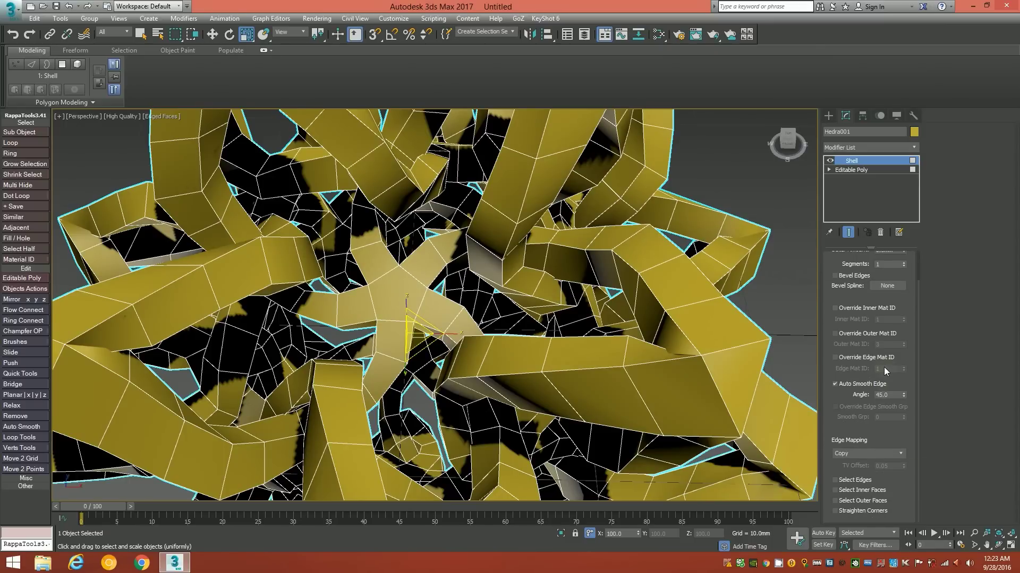
left_click(846, 481)
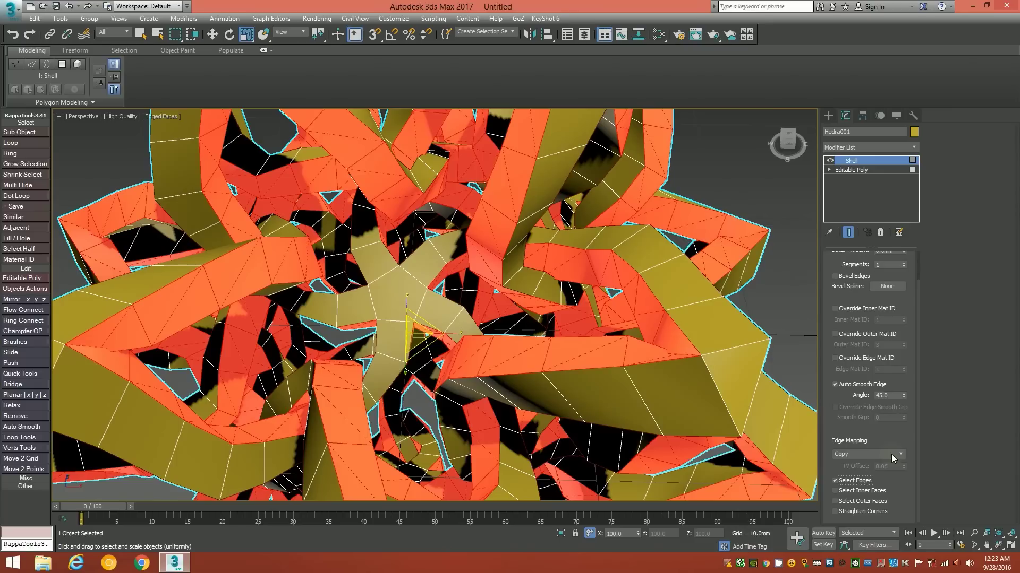
Step: Pick Edit Poly from the Modifier List's E entries and reframe the whole lattice
left_click(913, 147)
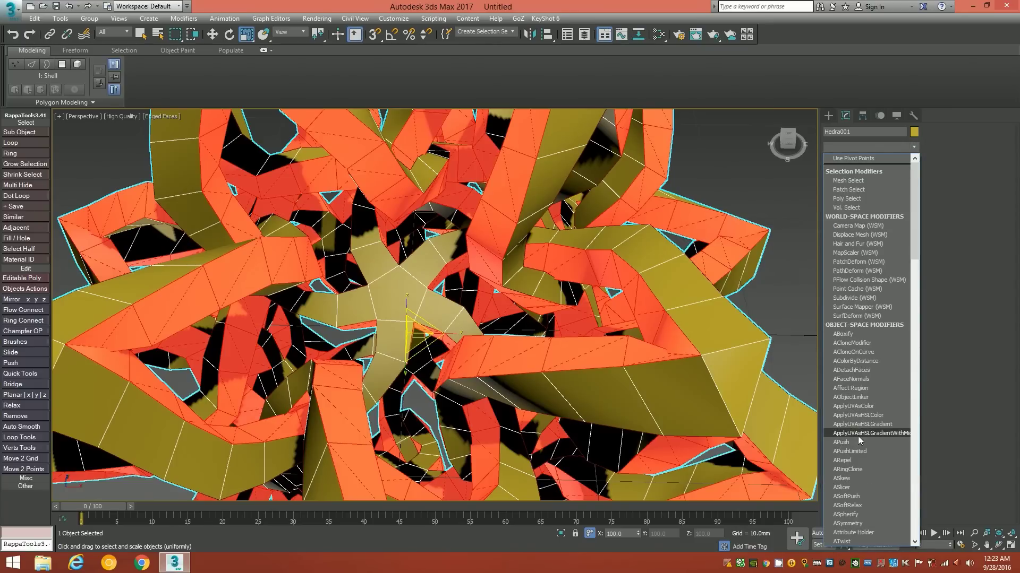
key("e")
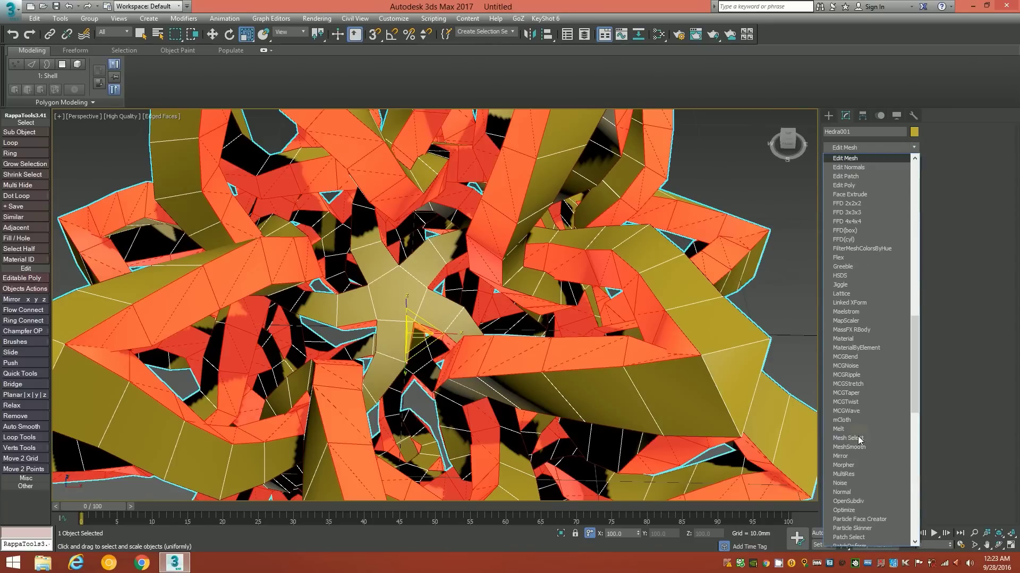
left_click(865, 185)
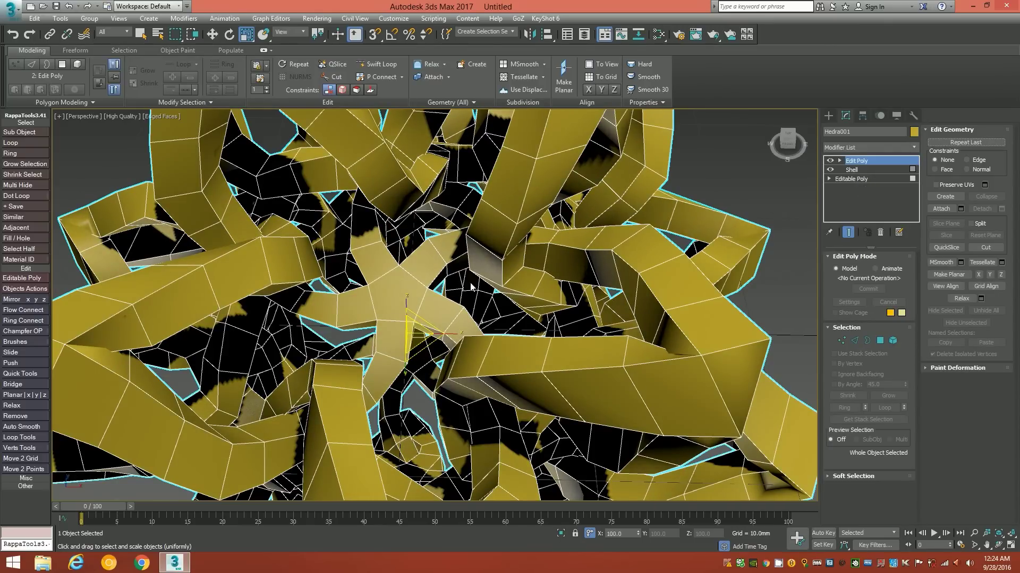
scroll(470, 287, "down", 6)
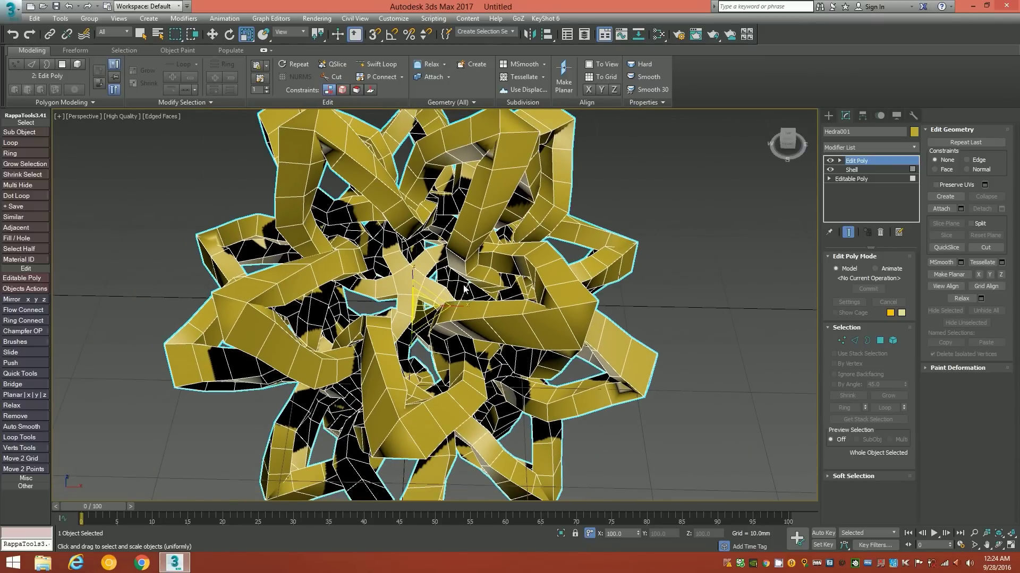
middle_click_drag(465, 289, 478, 318)
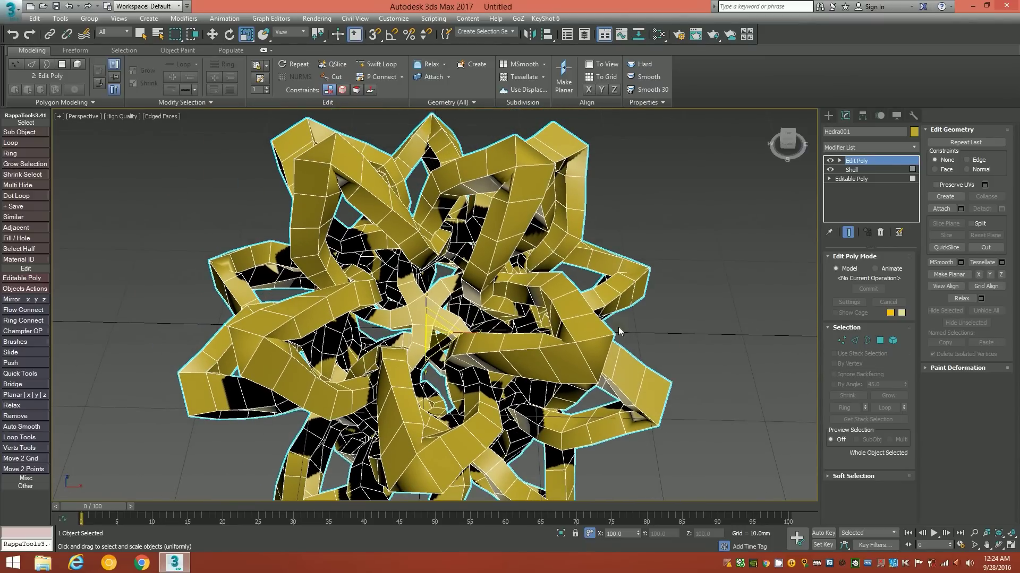
Step: Enter Polygon level in Edit Poly and inspect the 1080 carried-over shell side polygons
left_click(880, 341)
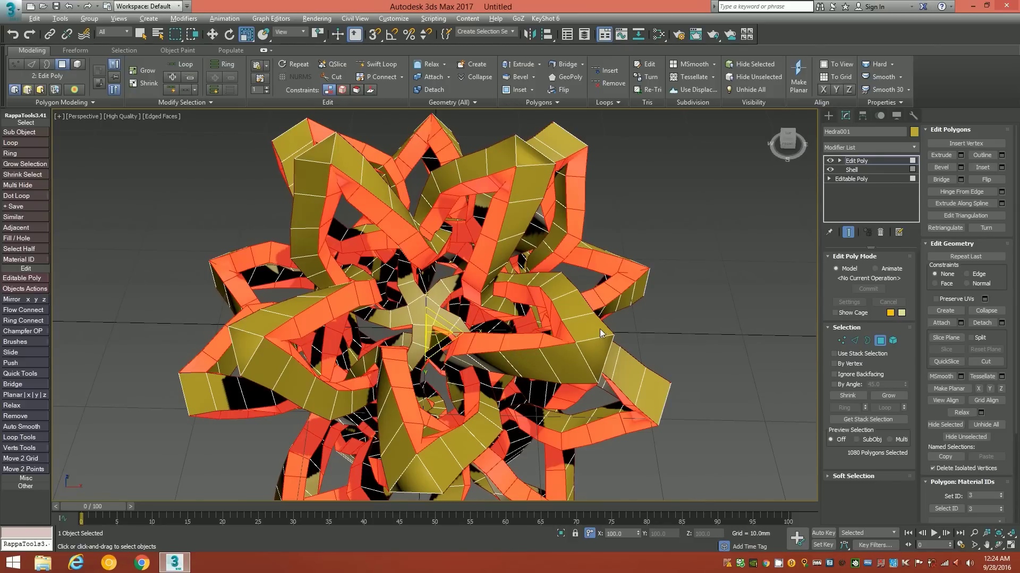
mouse_move(600, 329)
middle_mouse_down("alt")
mouse_move(578, 298)
mouse_move(621, 299)
mouse_move(617, 324)
middle_mouse_up("alt")
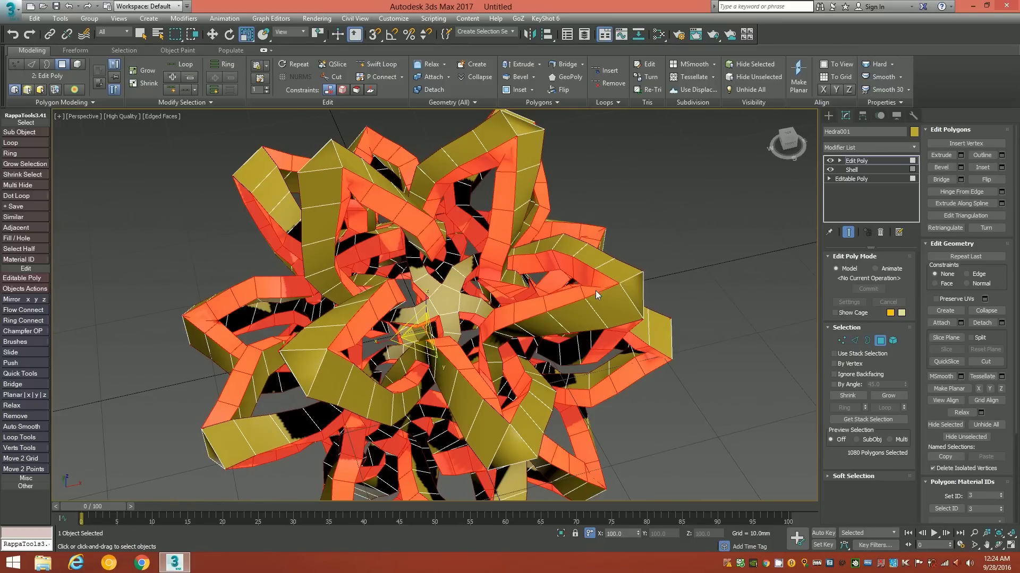
left_click(860, 205)
left_click(853, 341)
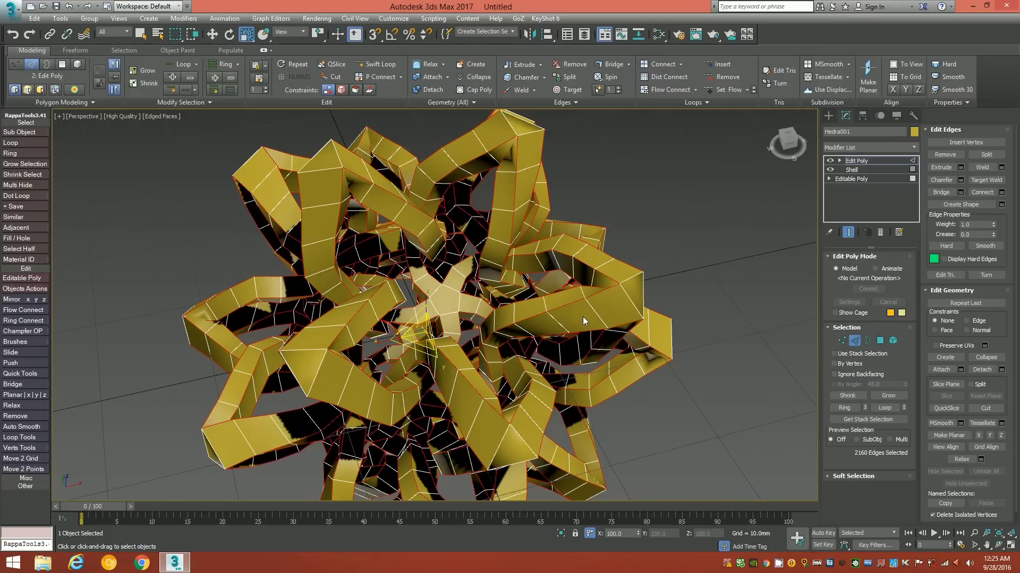
scroll(492, 277, "up", 3)
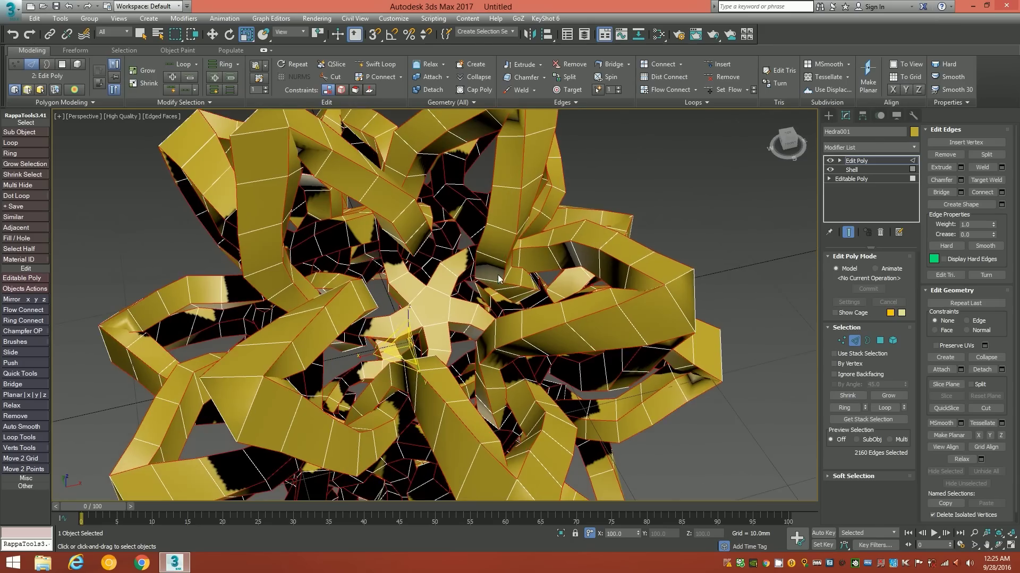
scroll(568, 326, "up", 2)
middle_click_drag(577, 327, 551, 340, "alt")
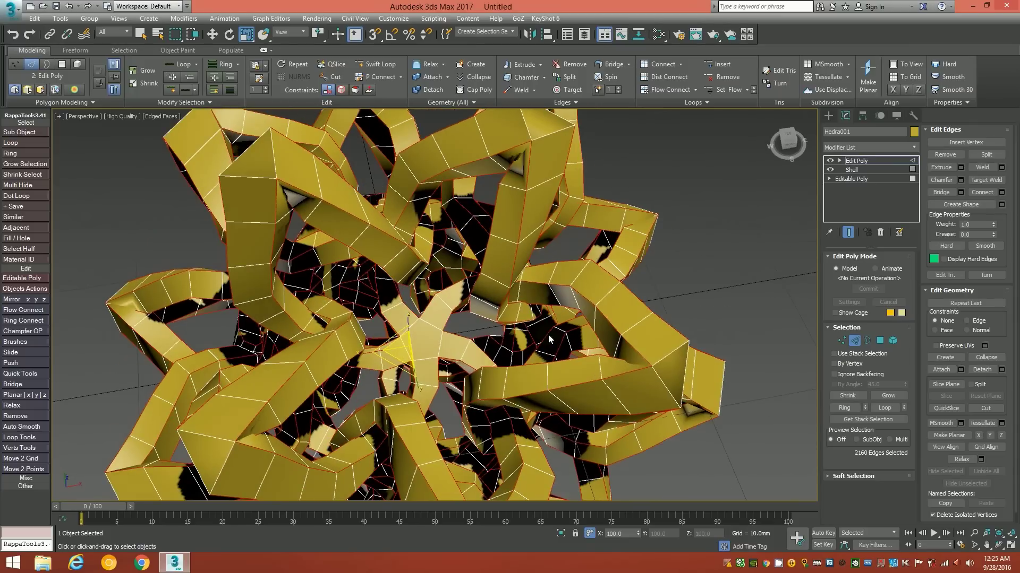
left_click(882, 340)
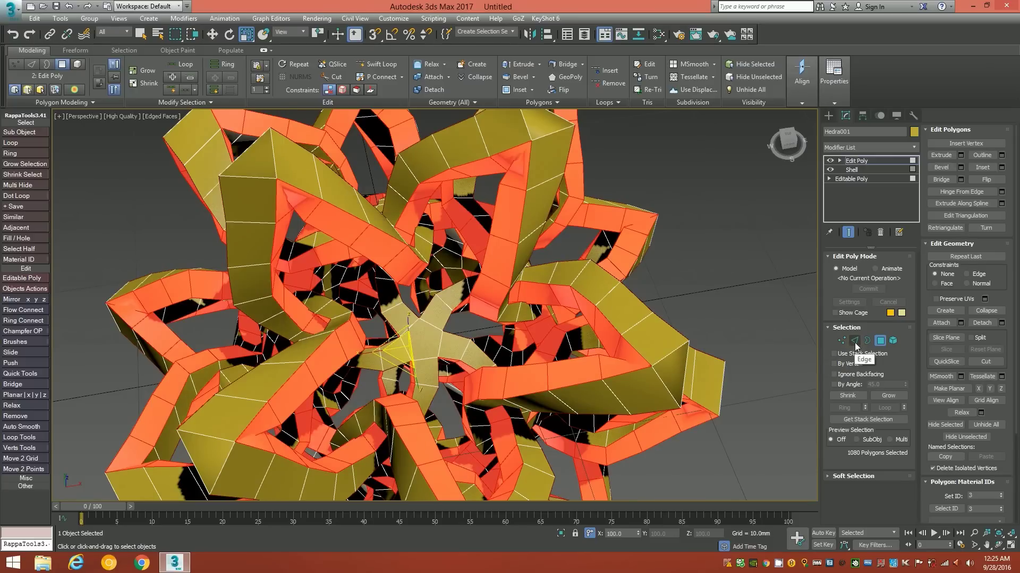
left_click(855, 342)
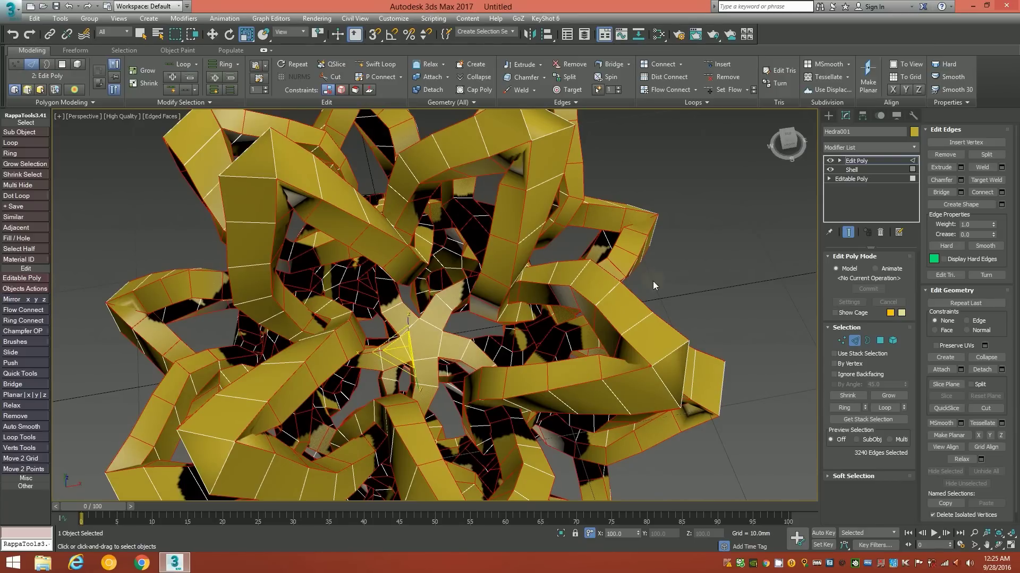
middle_click_drag(569, 322, 590, 310, "alt")
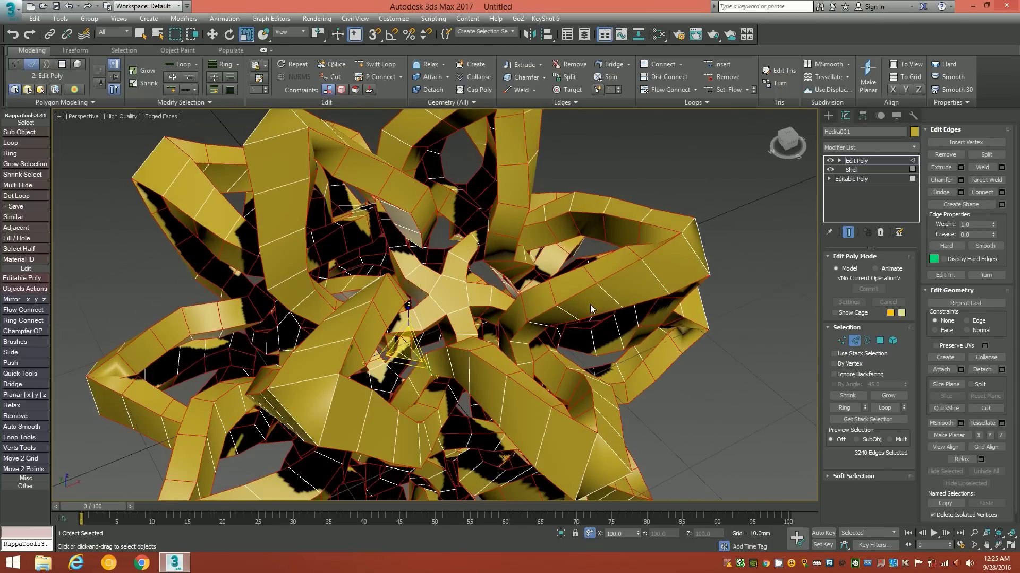
left_click(880, 341)
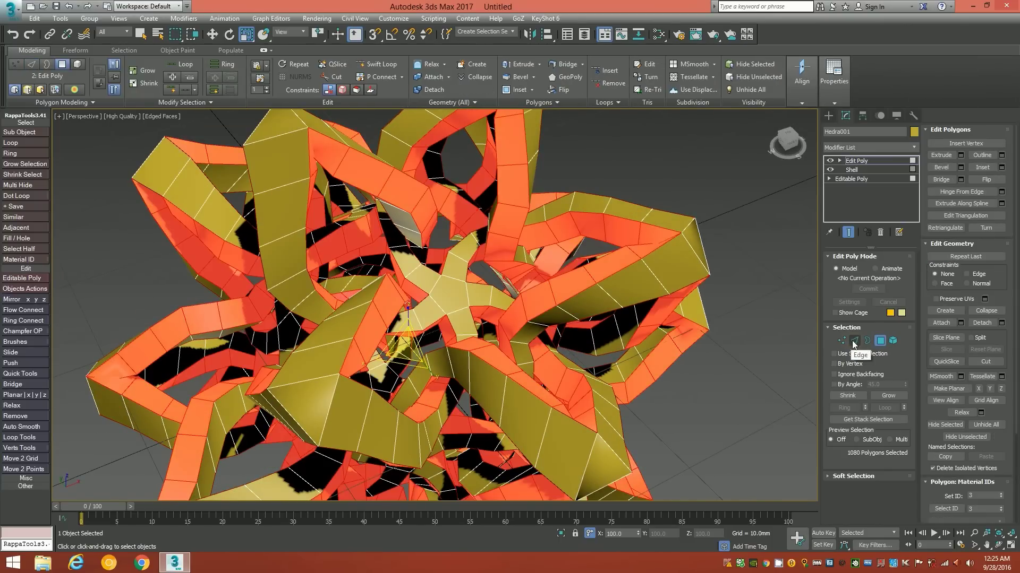
left_click(851, 341)
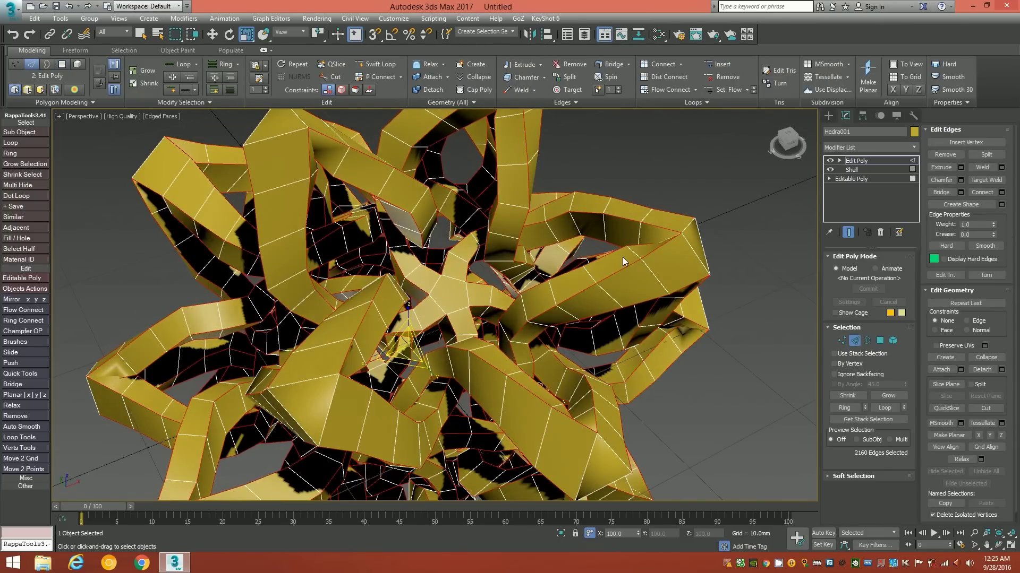
middle_click_drag(622, 257, 607, 300, "alt")
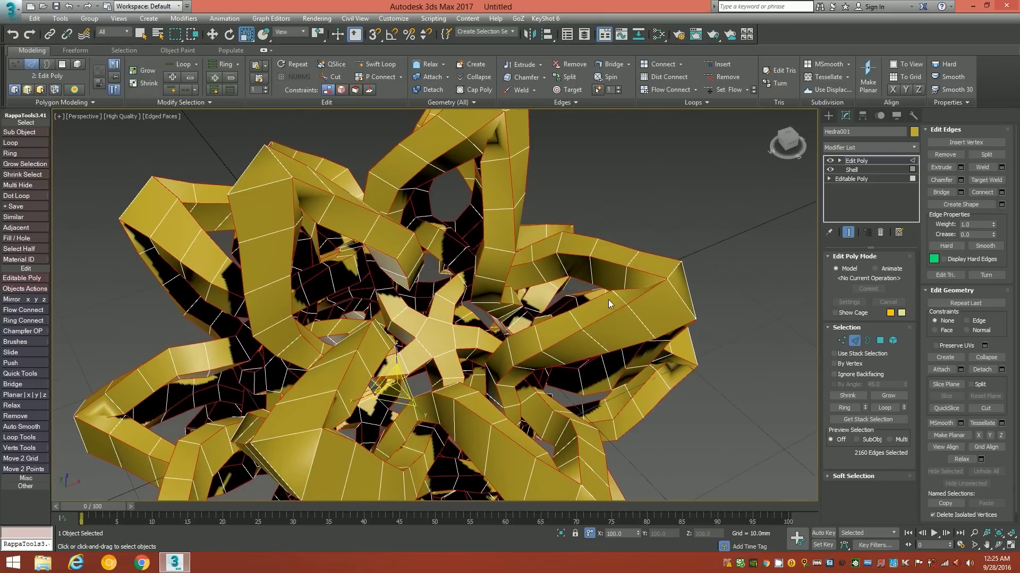
Step: Add a Crease modifier to the top of Hedra001's stack
left_click(913, 147)
type("cr")
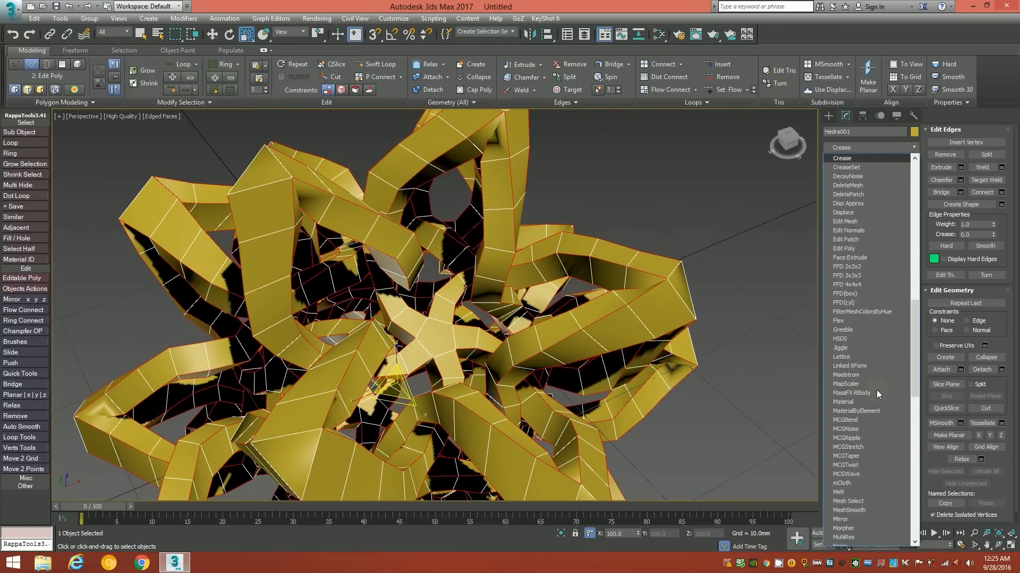
key("Return")
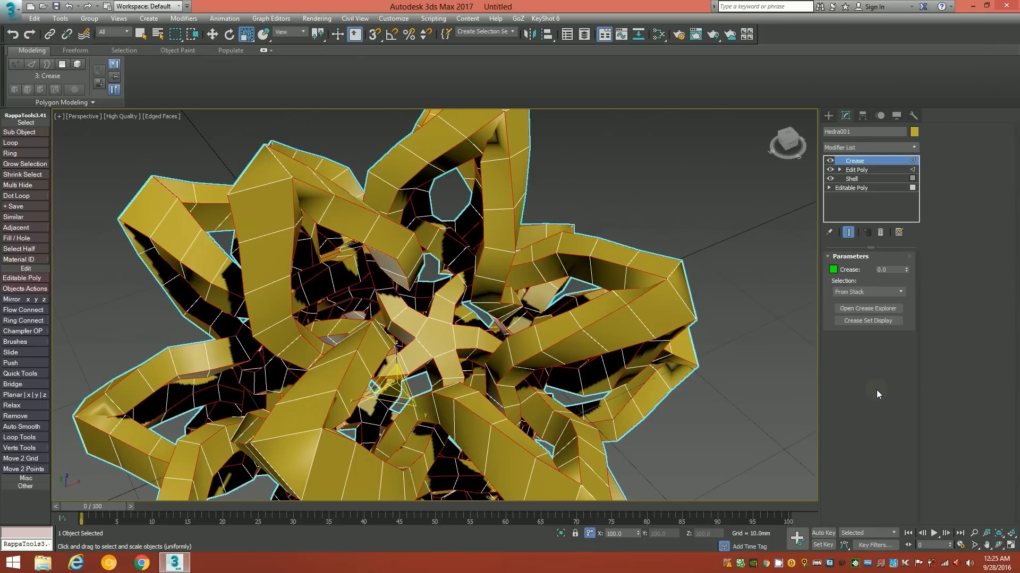
Step: Add OpenSubdiv above Crease to smooth the lattice into rounded tubes
left_click(912, 150)
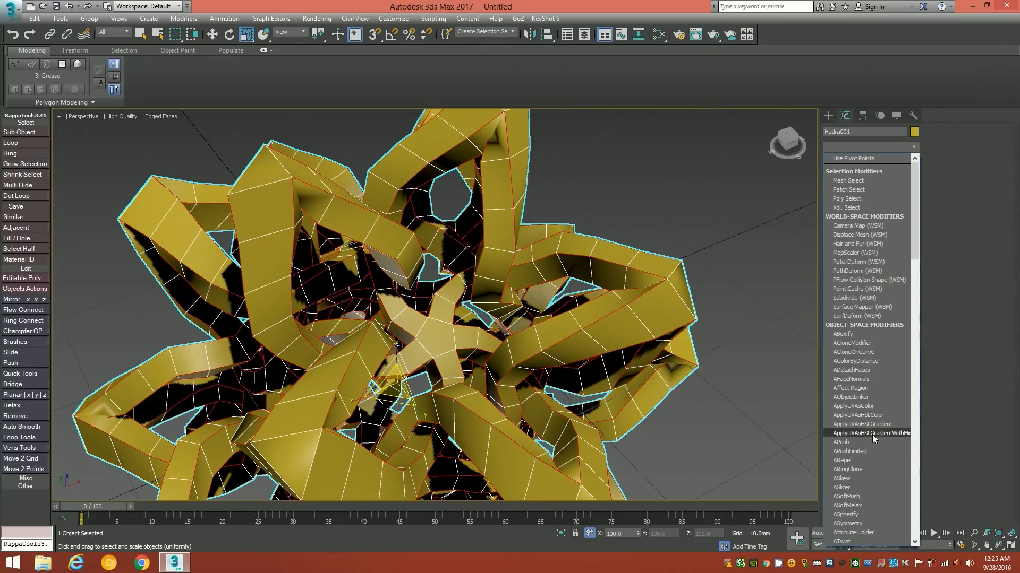
type("o")
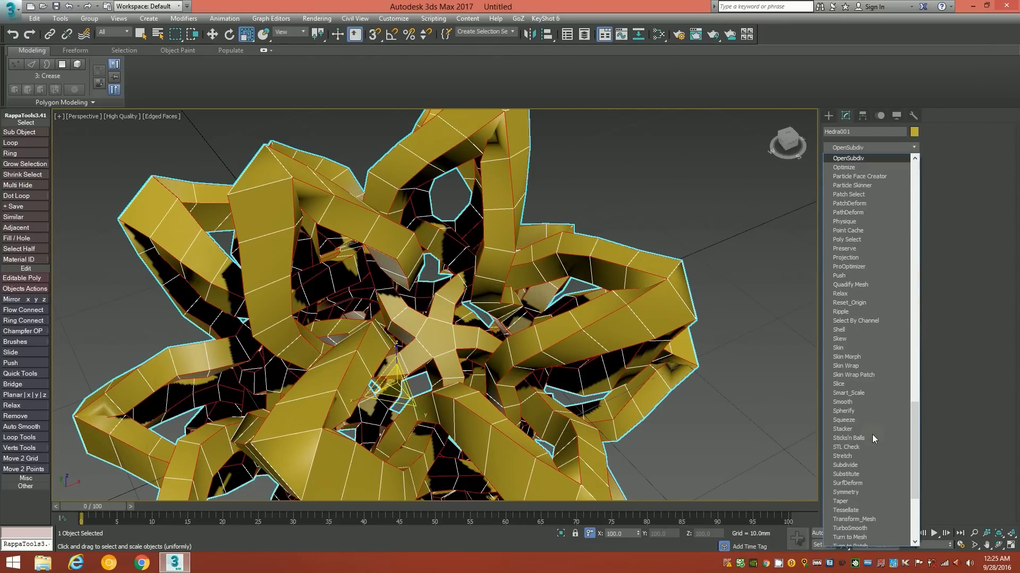
key("Return")
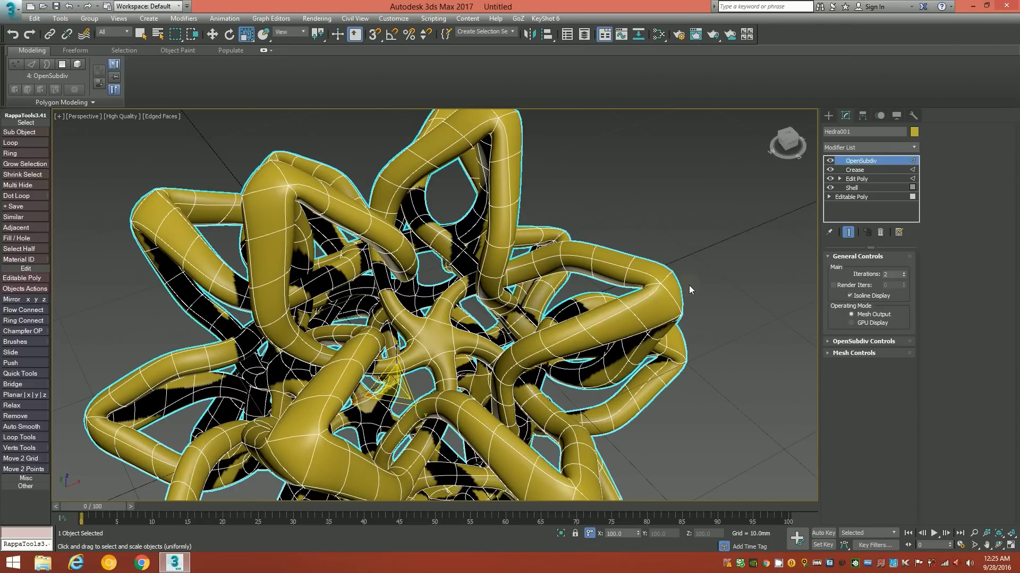
scroll(489, 303, "down", 3)
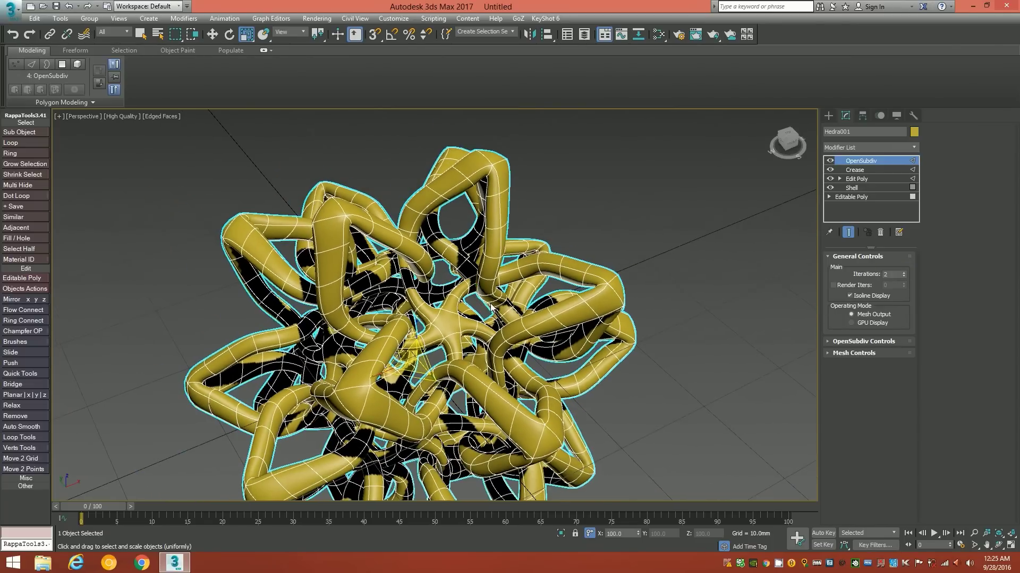
middle_click_drag(483, 322, 555, 285, "alt")
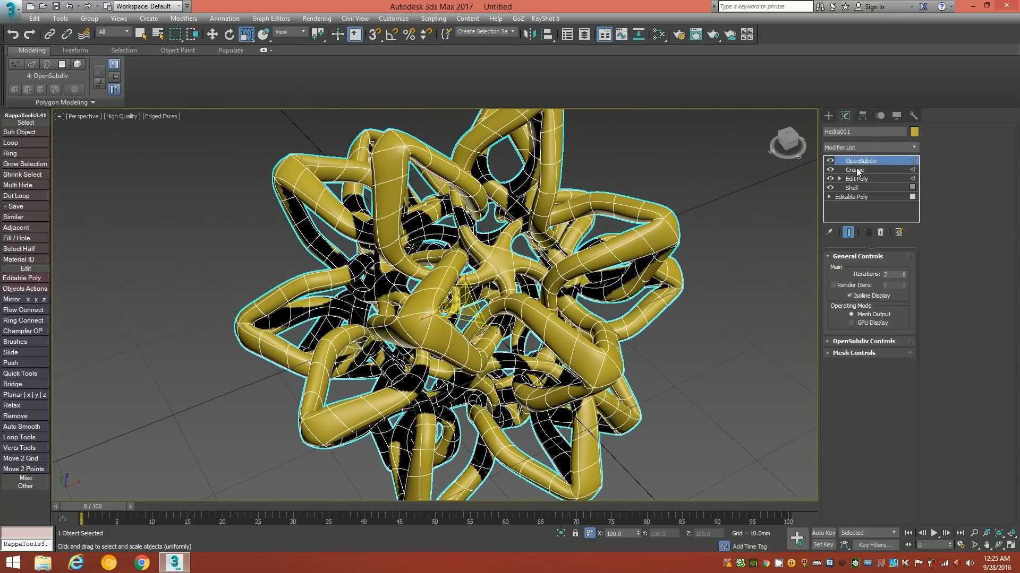
Step: Try higher Crease values on the tubes, then settle the crease amount at 0.1
left_click(856, 170)
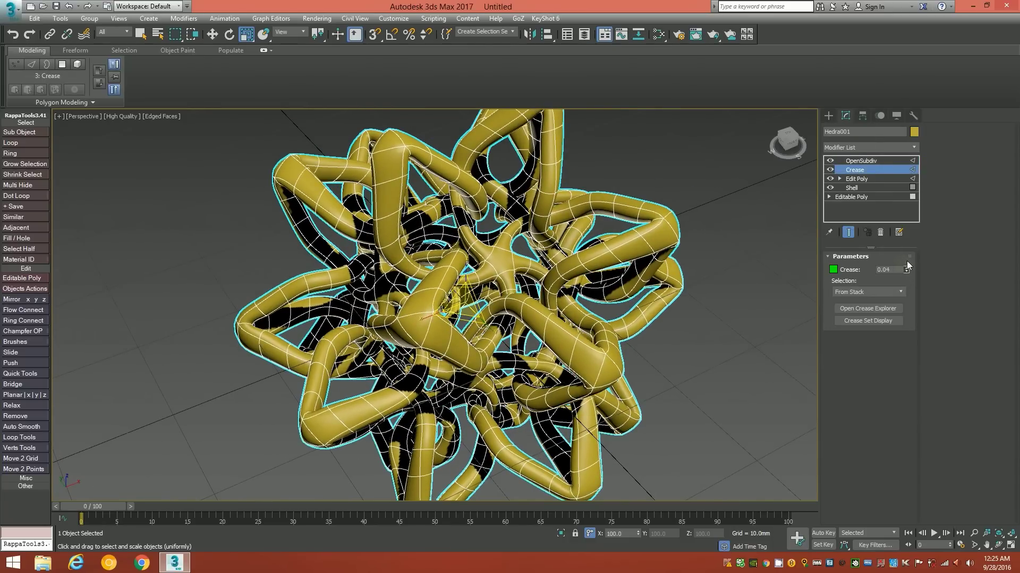
mouse_move(907, 272)
left_mouse_down()
mouse_move(906, 254)
mouse_move(908, 270)
left_mouse_up()
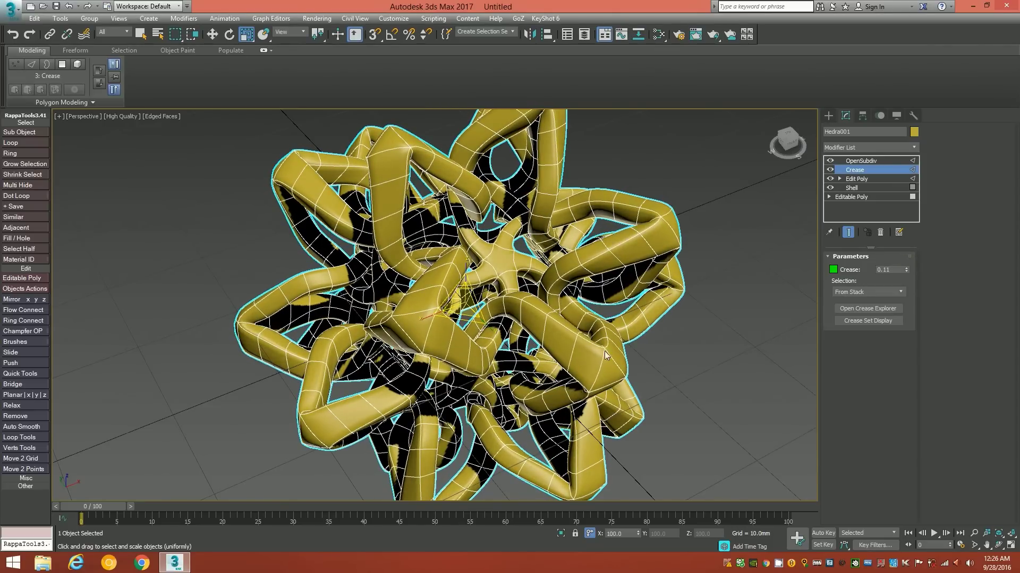
middle_click_drag(513, 371, 791, 287, "alt")
scroll(498, 342, "up", 3)
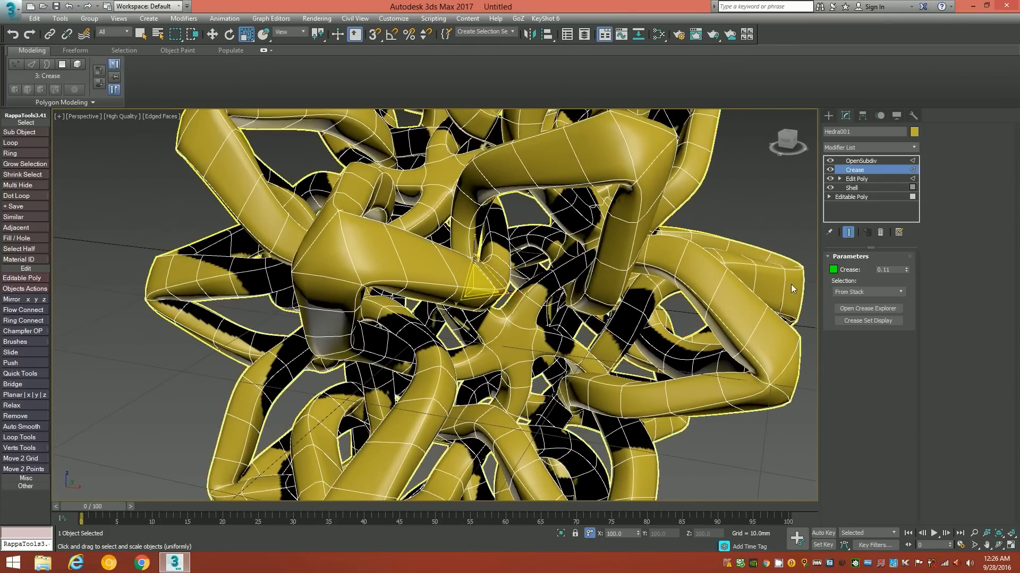
mouse_move(906, 269)
left_mouse_down()
mouse_move(903, 277)
mouse_move(902, 267)
left_mouse_up()
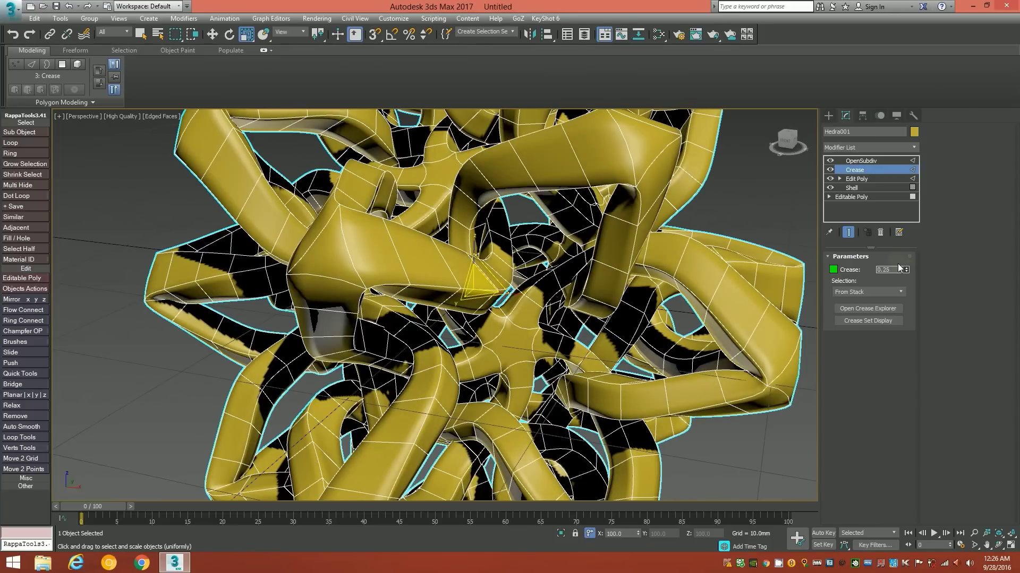
middle_click_drag(494, 265, 498, 309, "alt")
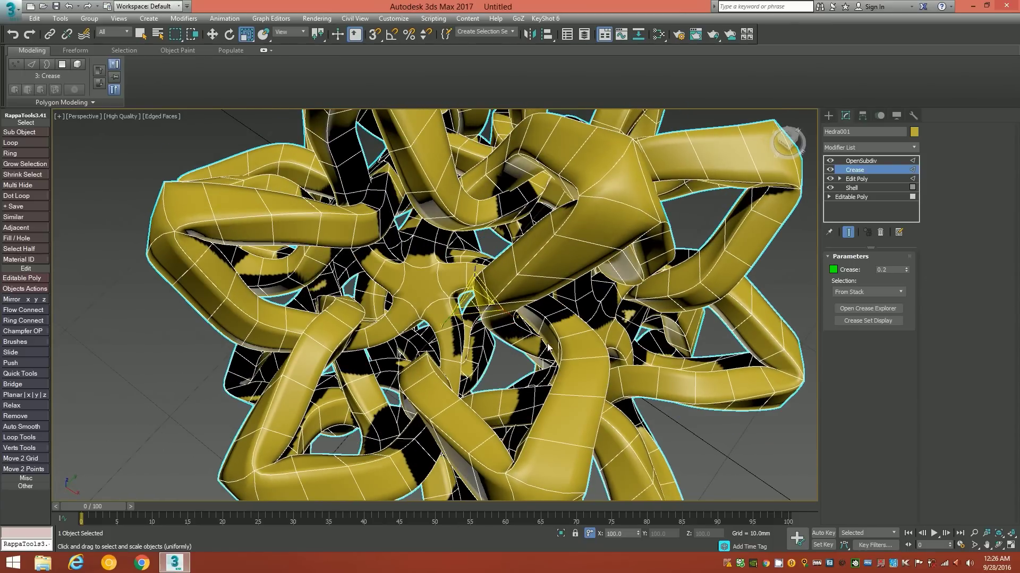
left_click(906, 272)
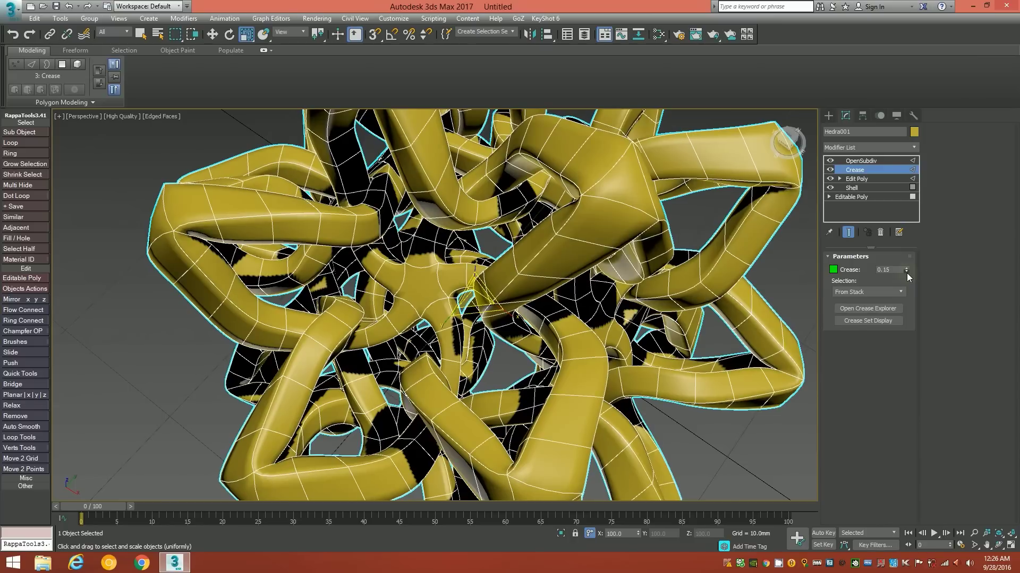
left_click(907, 272)
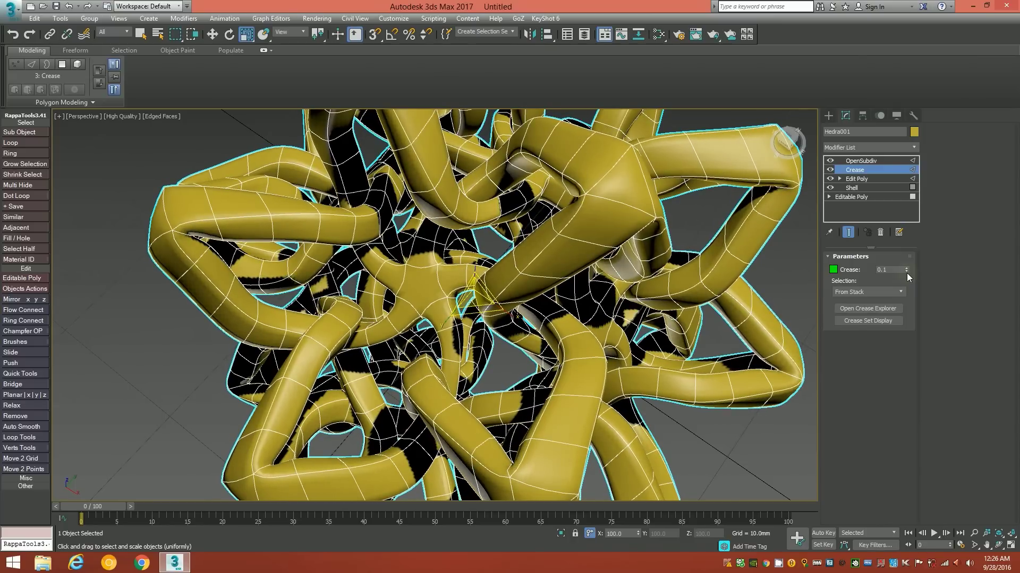
middle_click_drag(495, 372, 523, 311, "alt")
scroll(527, 298, "down", 5)
scroll(575, 326, "down", 2)
Step: Turn off Isoline Display in OpenSubdiv to show the full dense wireframe, then review the tubes
left_click(861, 160)
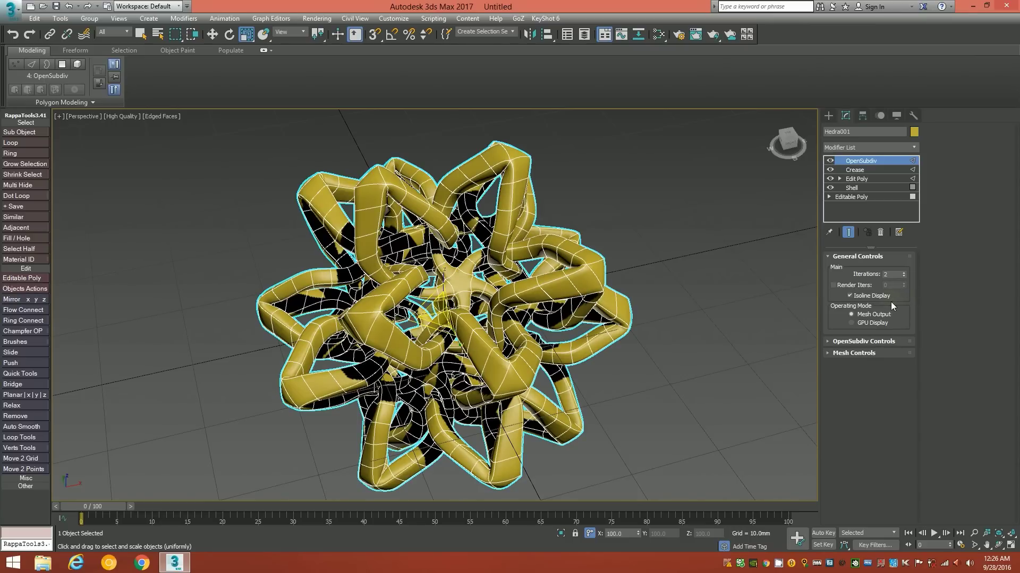
left_click(864, 295)
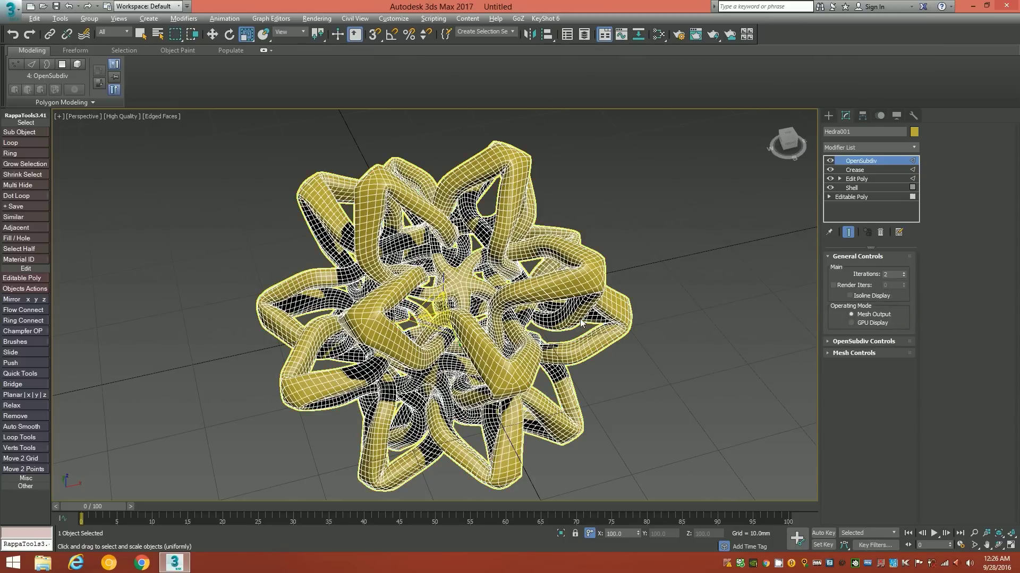
key("alt")
middle_click_drag(531, 339, 562, 403, "alt")
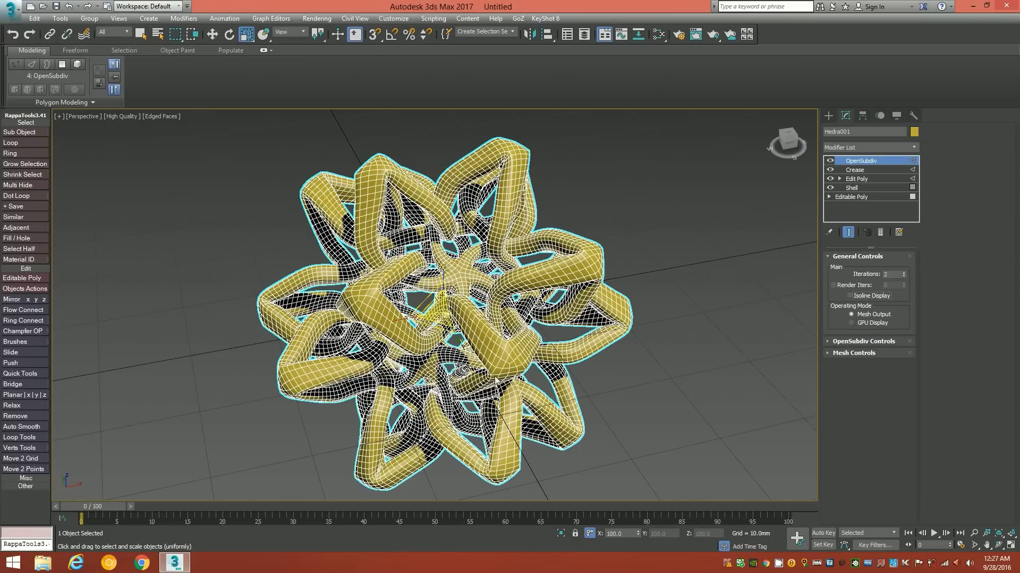
middle_click_drag(503, 374, 514, 396, "alt")
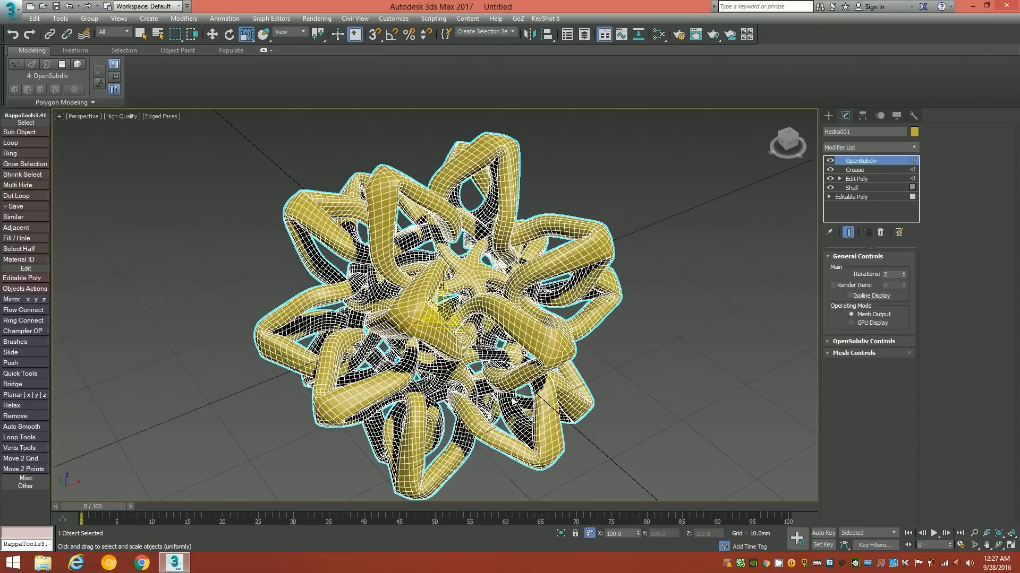